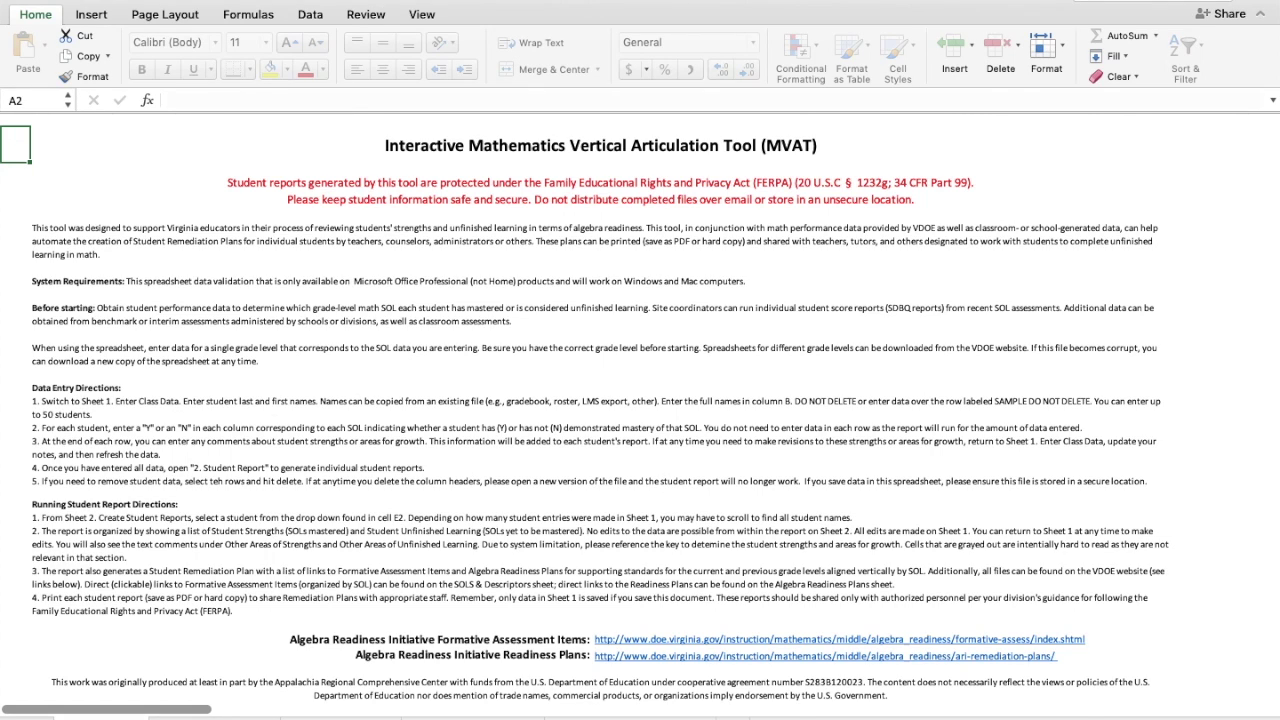
- Switch from the introduction sheet to the Enter Class Data sheet with Ctrl+Page Down
{"action": "key", "text": "ctrl+Page_Down"}
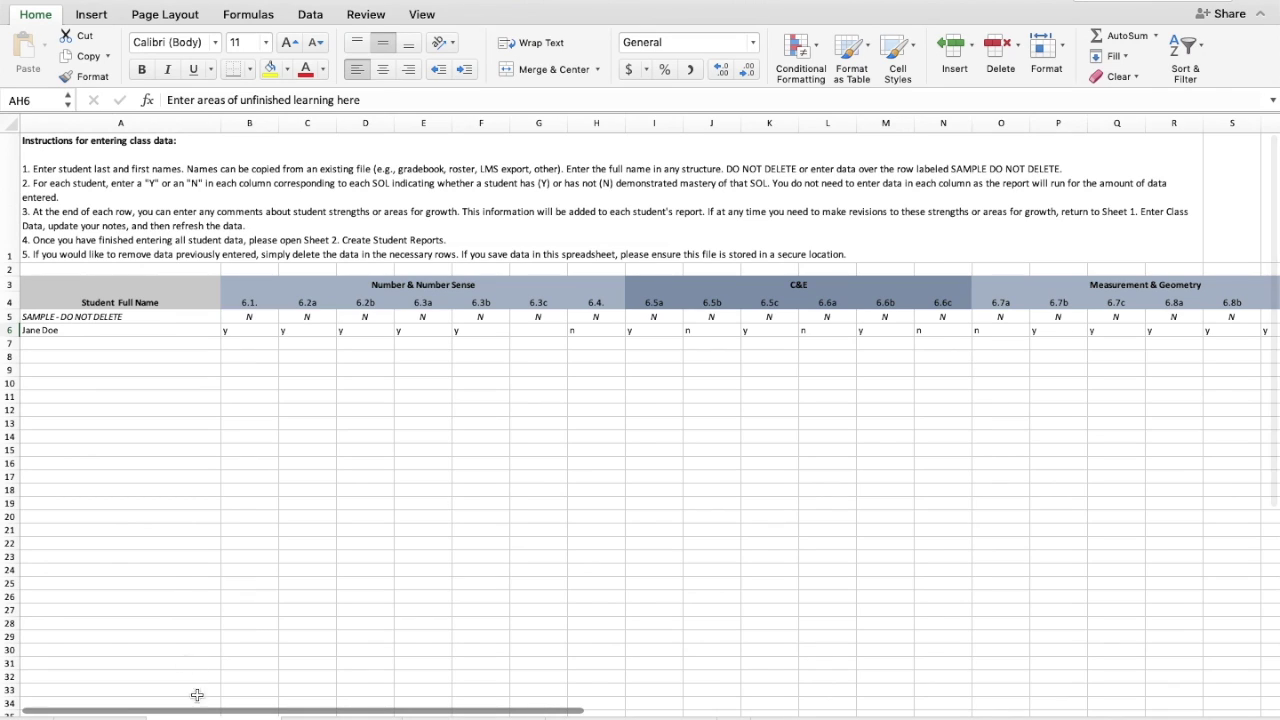
- Enter the new student's full name in A7 and mark the first six SOLs y
{"action": "left_click", "coordinate": [88, 343]}
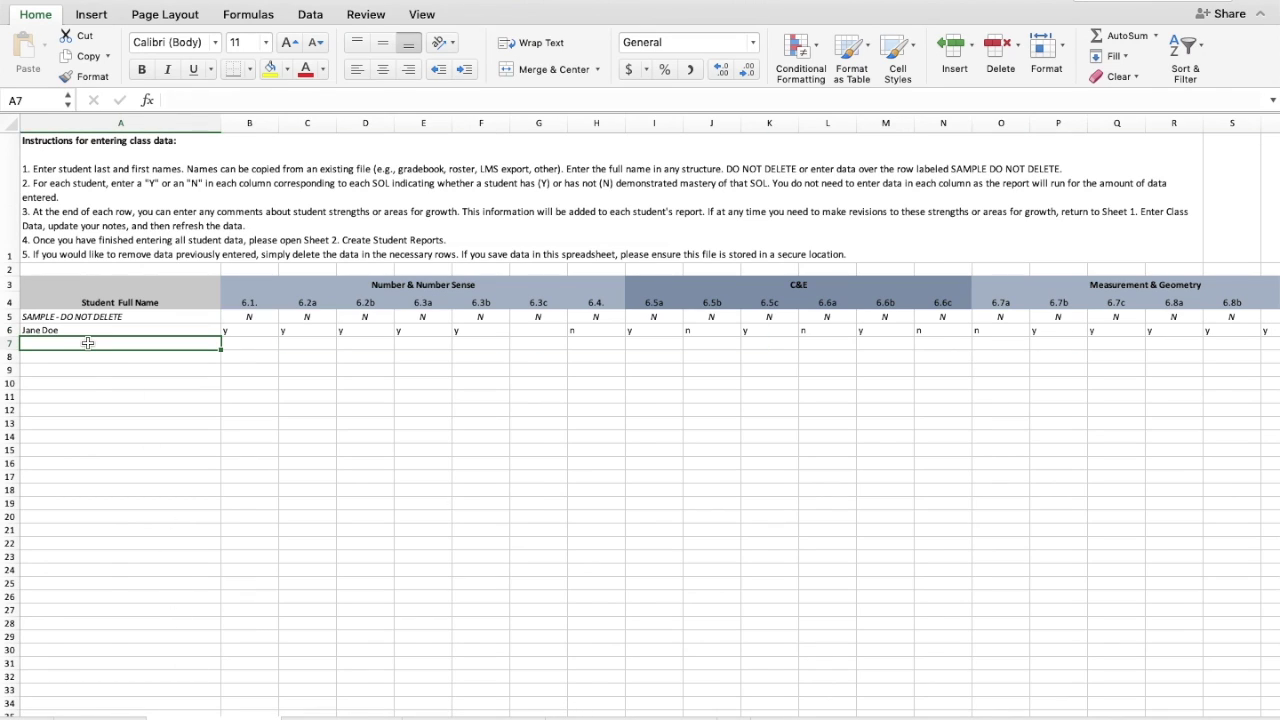
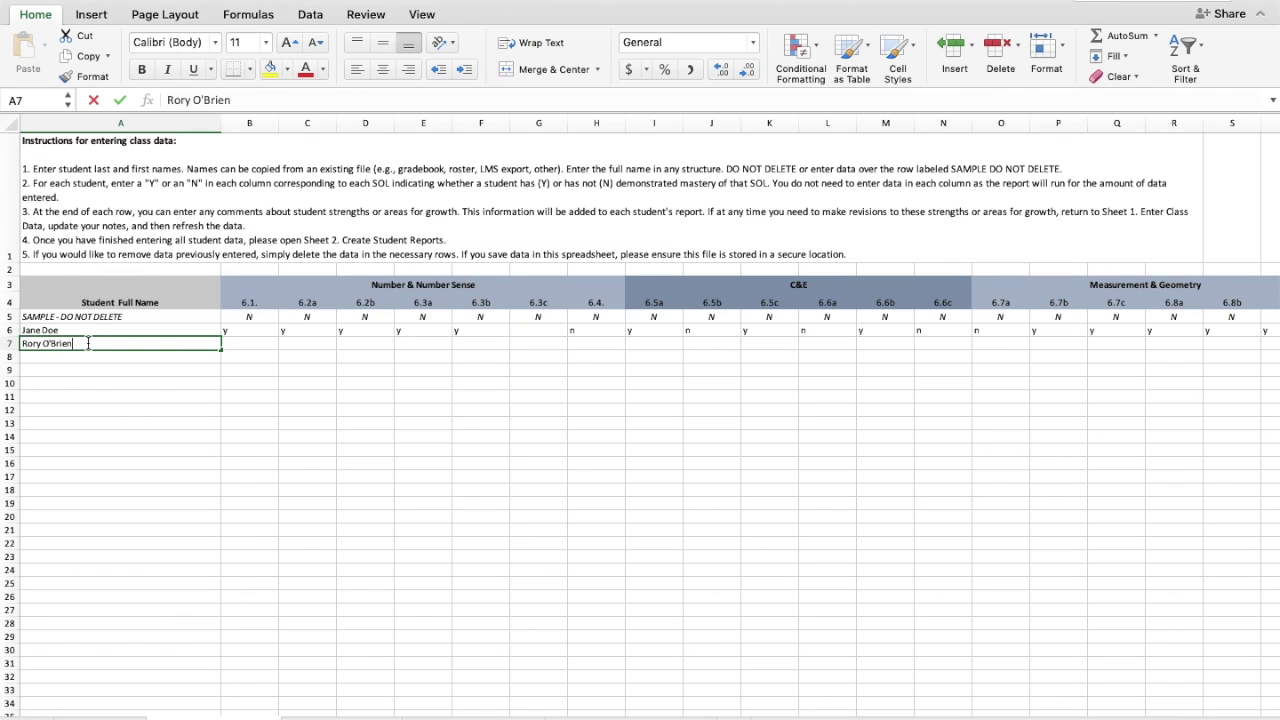
{"action": "key", "text": "Tab"}
{"action": "type", "text": "y"}
{"action": "key", "text": "Tab"}
{"action": "type", "text": "y"}
{"action": "key", "text": "Tab"}
{"action": "type", "text": "y"}
{"action": "key", "text": "Tab"}
{"action": "type", "text": "y"}
{"action": "key", "text": "Tab"}
{"action": "type", "text": "y"}
{"action": "key", "text": "Tab"}
{"action": "type", "text": "y"}
{"action": "key", "text": "Tab"}
- Mark the student's remaining SOL columns n, n, n, y, n, y
{"action": "type", "text": "y"}
{"action": "key", "text": "Tab"}
{"action": "type", "text": "n"}
{"action": "key", "text": "Tab"}
{"action": "type", "text": "n"}
{"action": "key", "text": "Tab"}
{"action": "type", "text": "n"}
{"action": "key", "text": "Tab"}
{"action": "type", "text": "y"}
{"action": "key", "text": "Tab"}
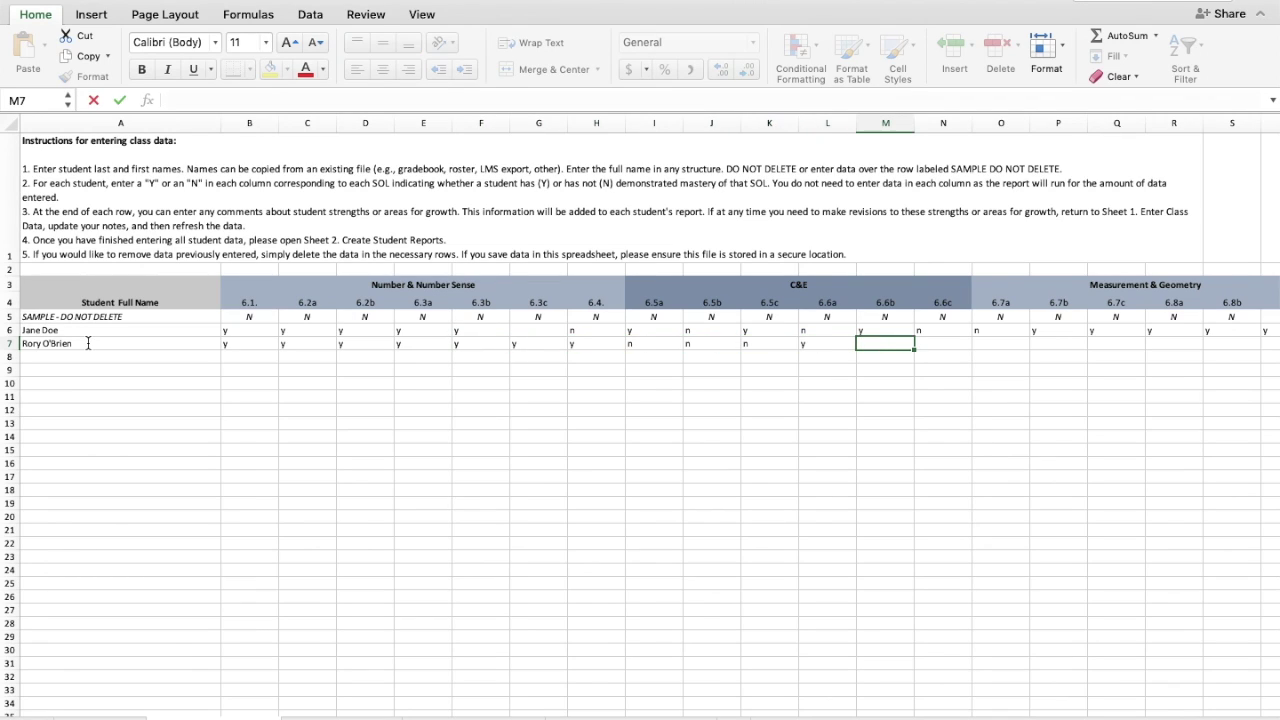
{"action": "type", "text": "n"}
{"action": "key", "text": "Tab"}
{"action": "type", "text": "y"}
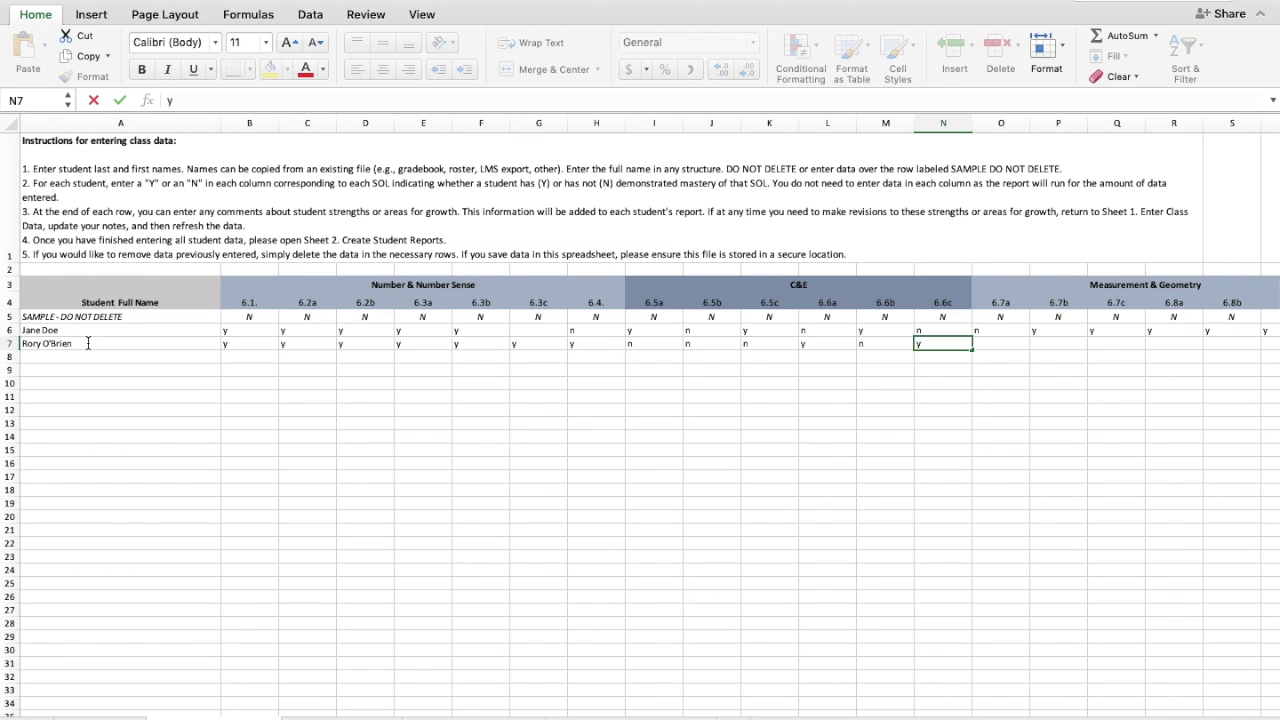
{"action": "scroll", "coordinate": [88, 343], "scroll_direction": "right", "scroll_amount": 12}
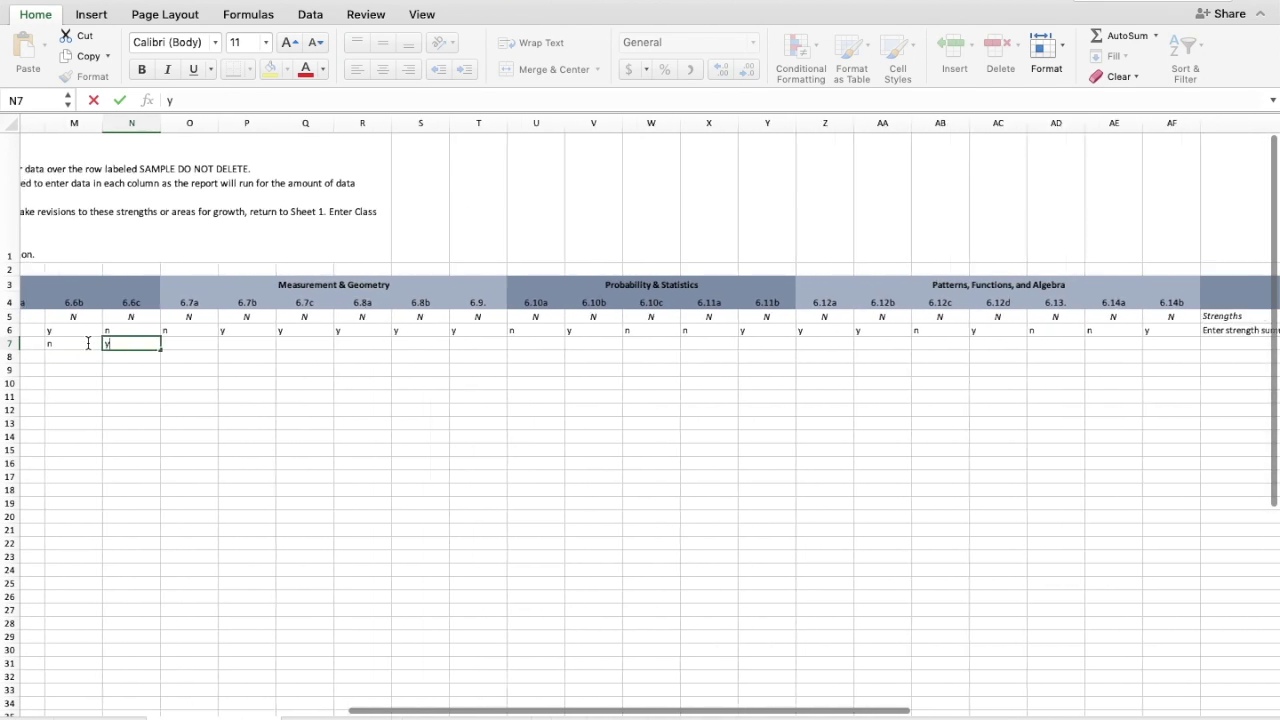
- Note strong number sense in AG7 and no probability and statistics opportunity yet in AH7
{"action": "scroll", "coordinate": [88, 343], "scroll_direction": "right", "scroll_amount": 8}
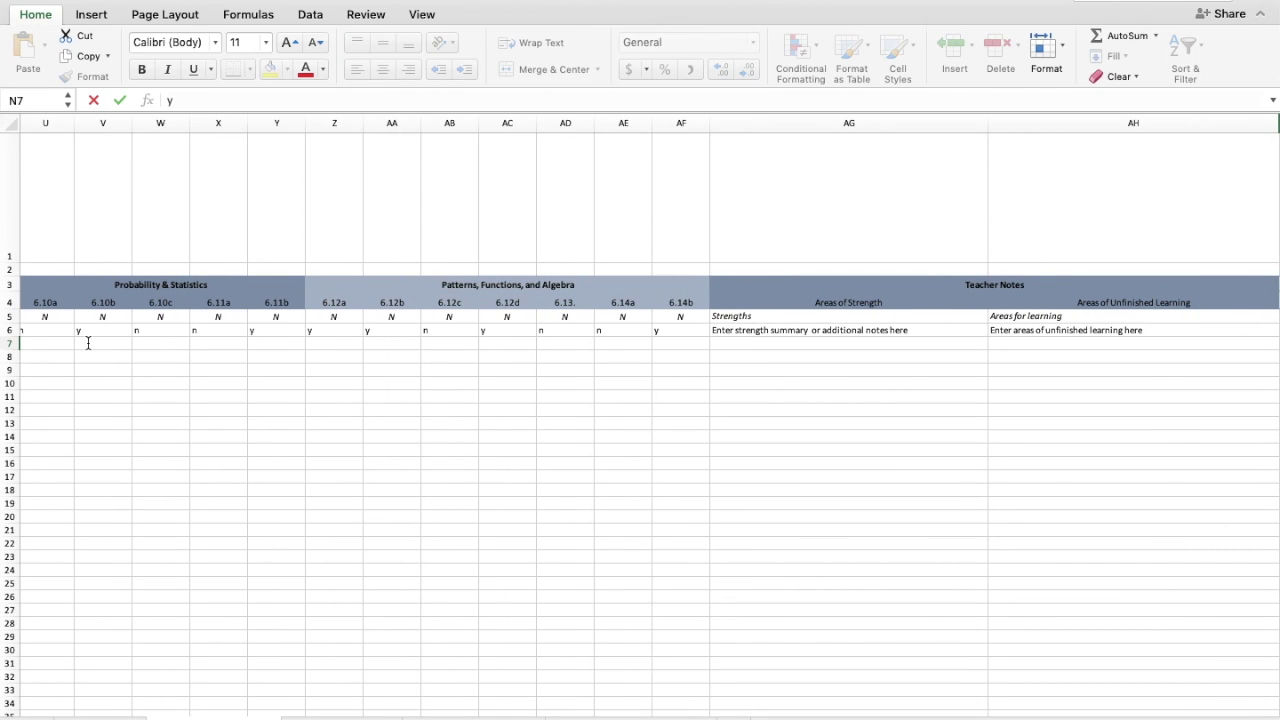
{"action": "left_click", "coordinate": [727, 342]}
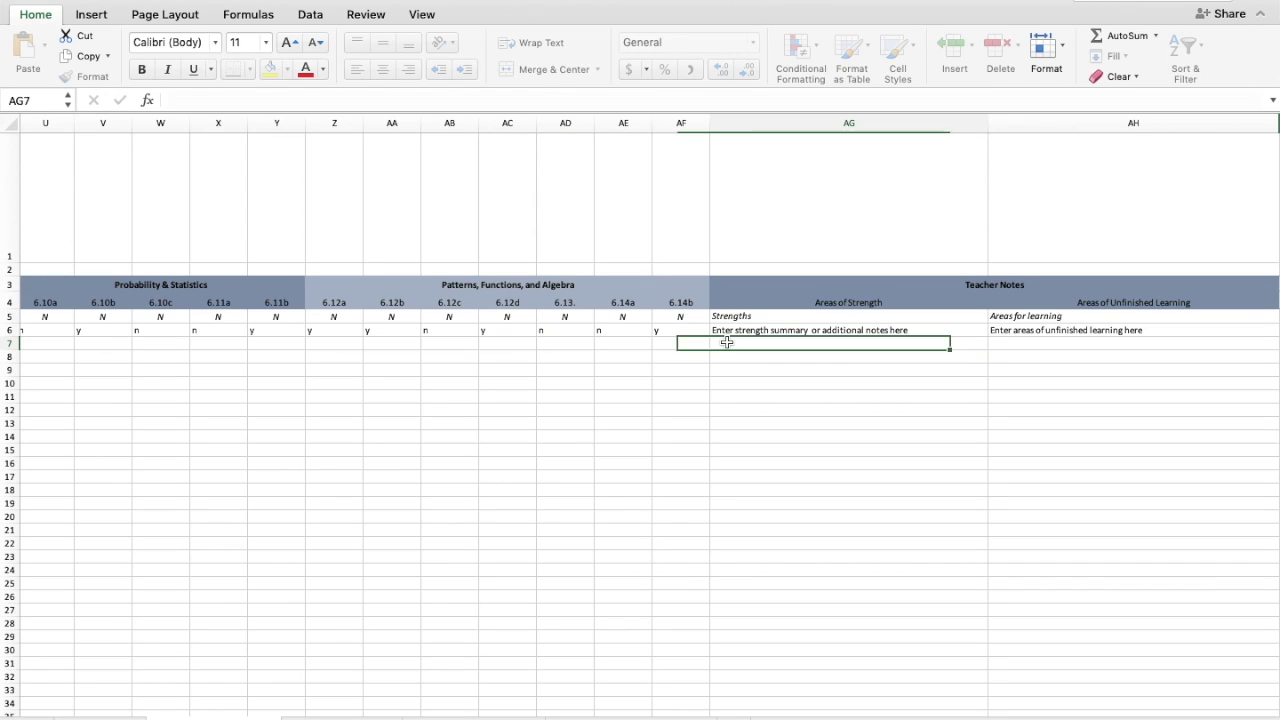
{"action": "type", "text": "Rosy ha"}
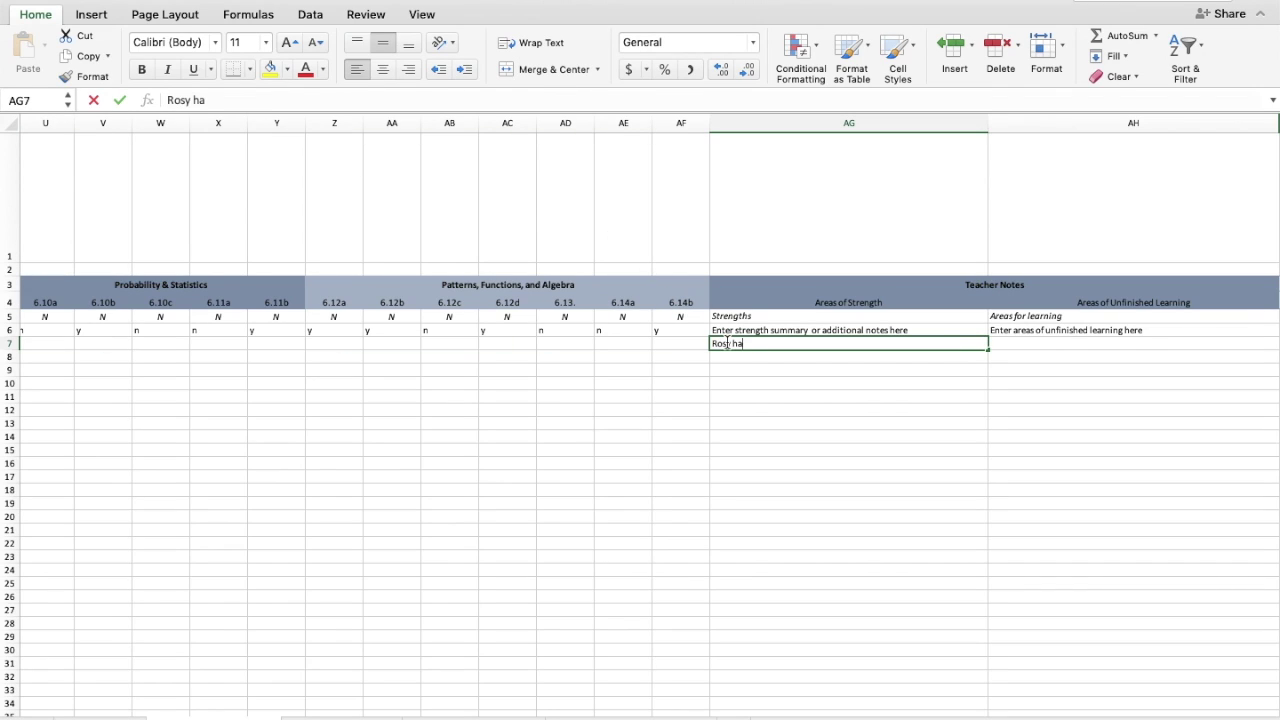
{"action": "type", "text": "s strong number sense"}
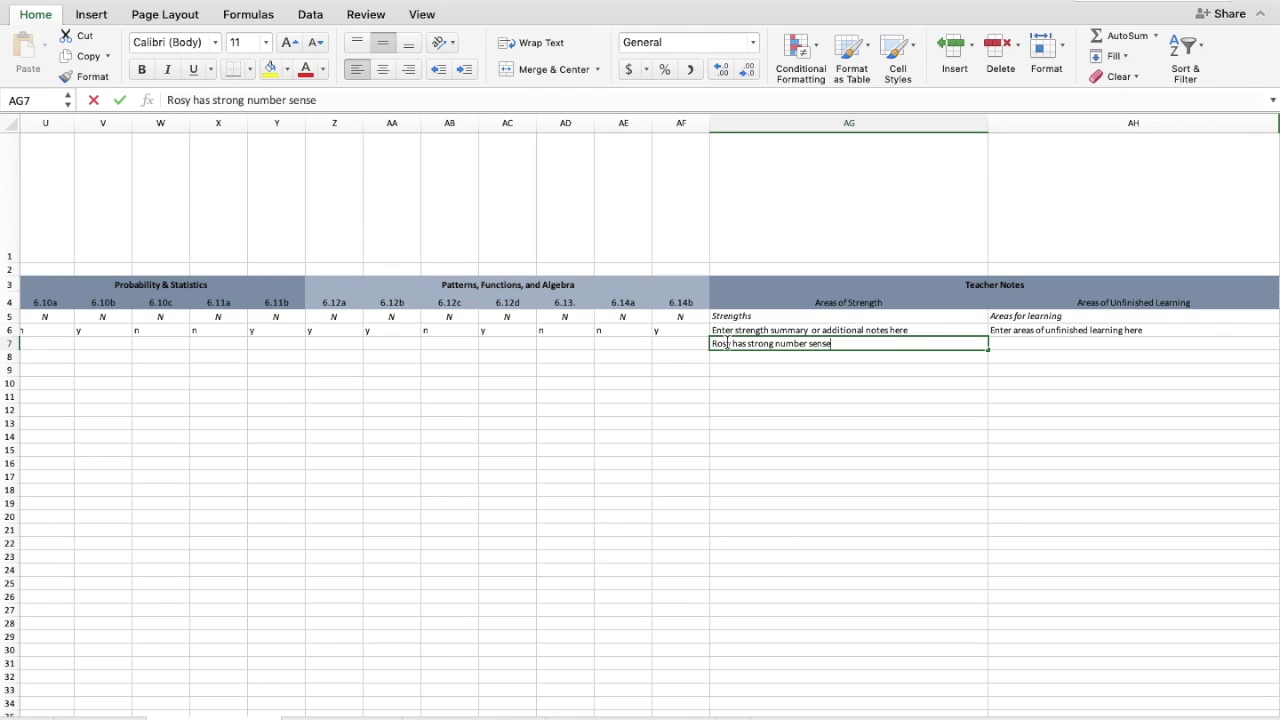
{"action": "key", "text": "Tab"}
{"action": "type", "text": "Rory ha"}
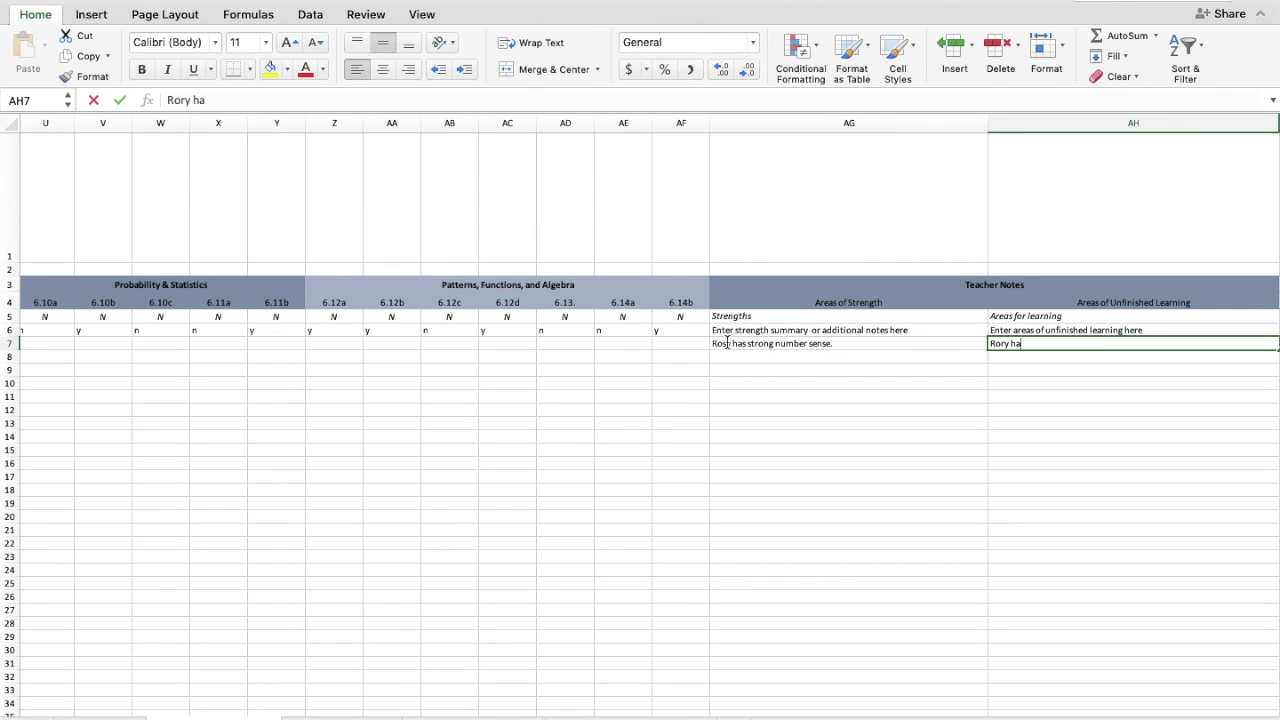
{"action": "type", "text": "s not had op"}
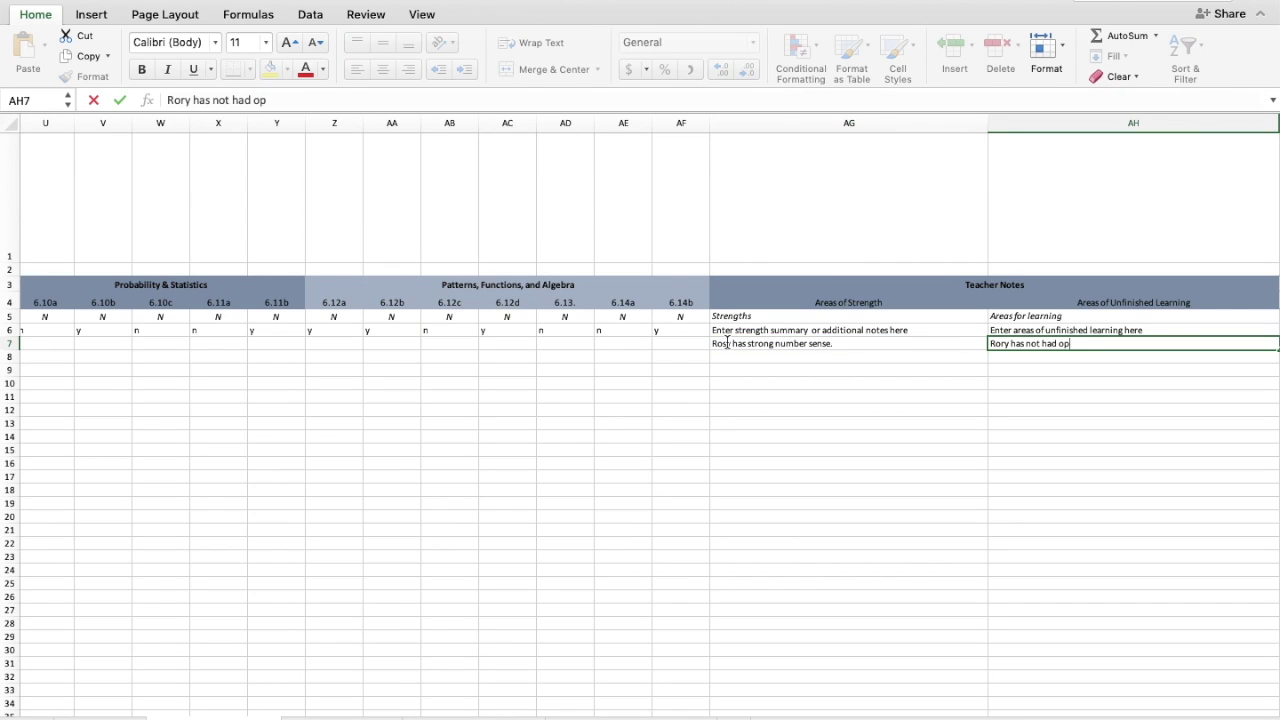
{"action": "type", "text": "portunity to work on prob"}
{"action": "type", "text": "ably"}
{"action": "key", "text": "BackSpace"}
{"action": "key", "text": "BackSpace"}
{"action": "type", "text": "i"}
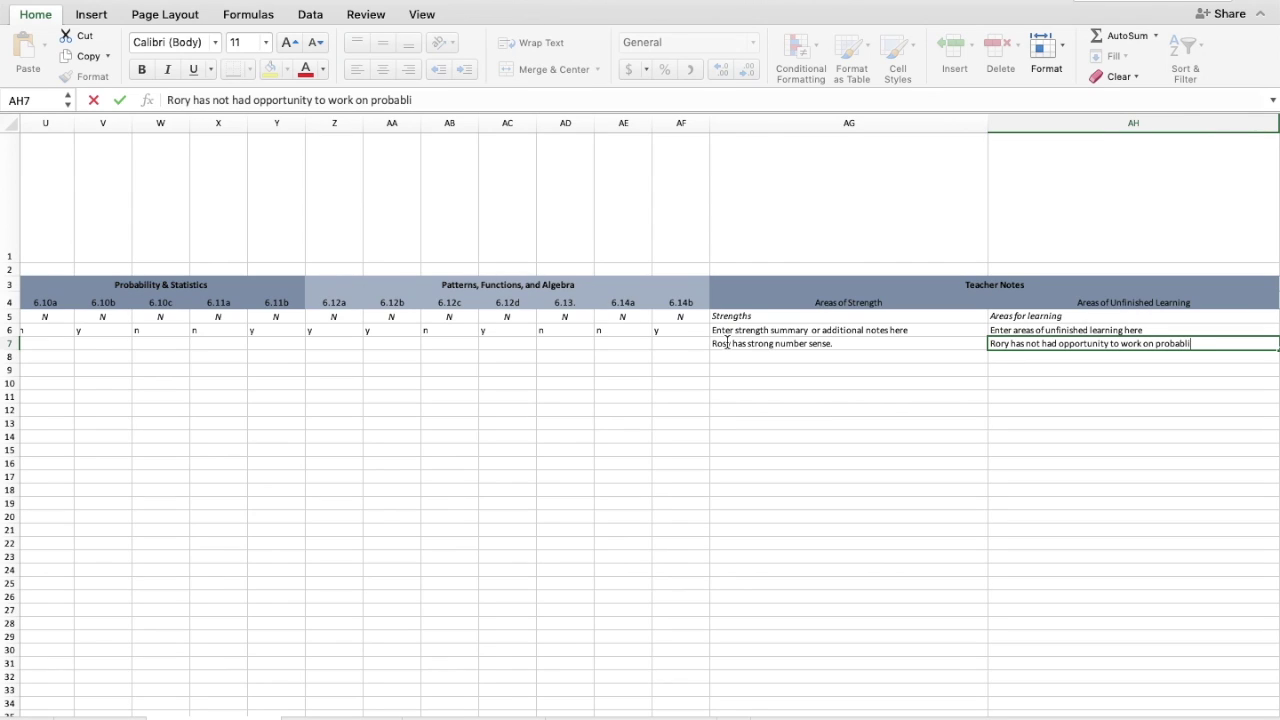
{"action": "type", "text": "lity and statistics"}
{"action": "scroll", "coordinate": [727, 343], "scroll_direction": "left", "scroll_amount": 15}
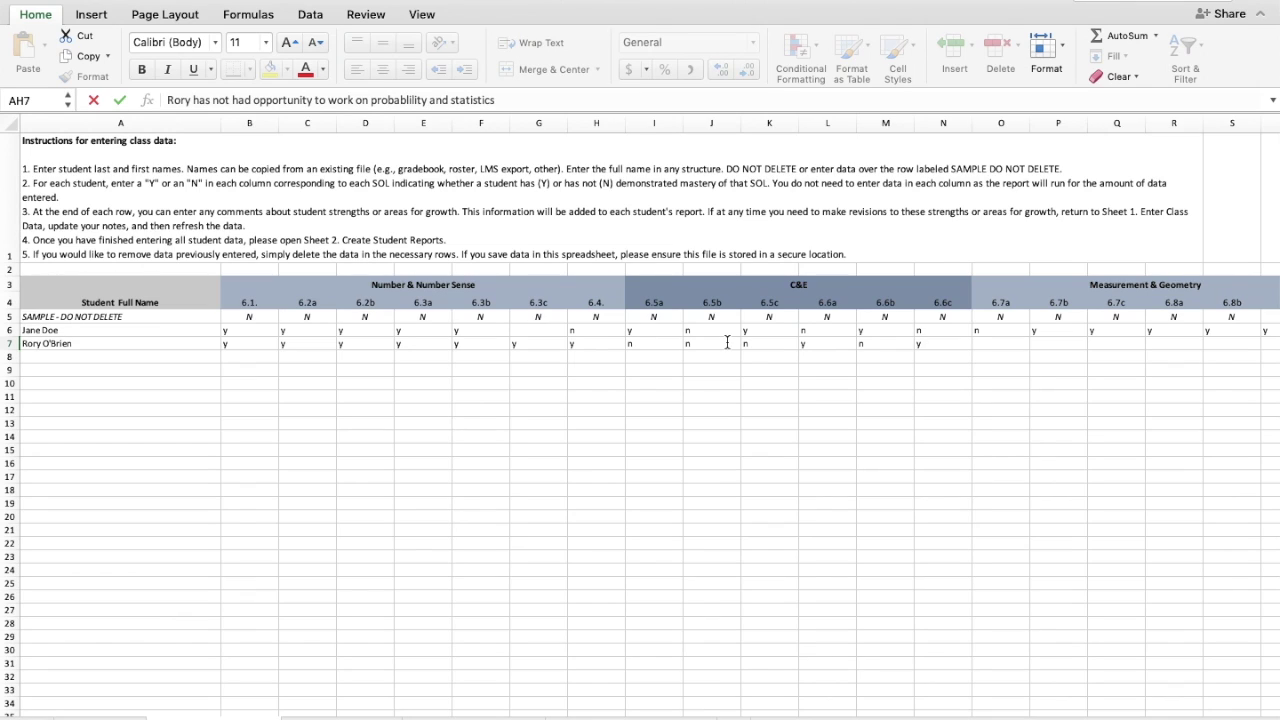
{"action": "scroll", "coordinate": [335, 594], "scroll_direction": "up", "scroll_amount": 1}
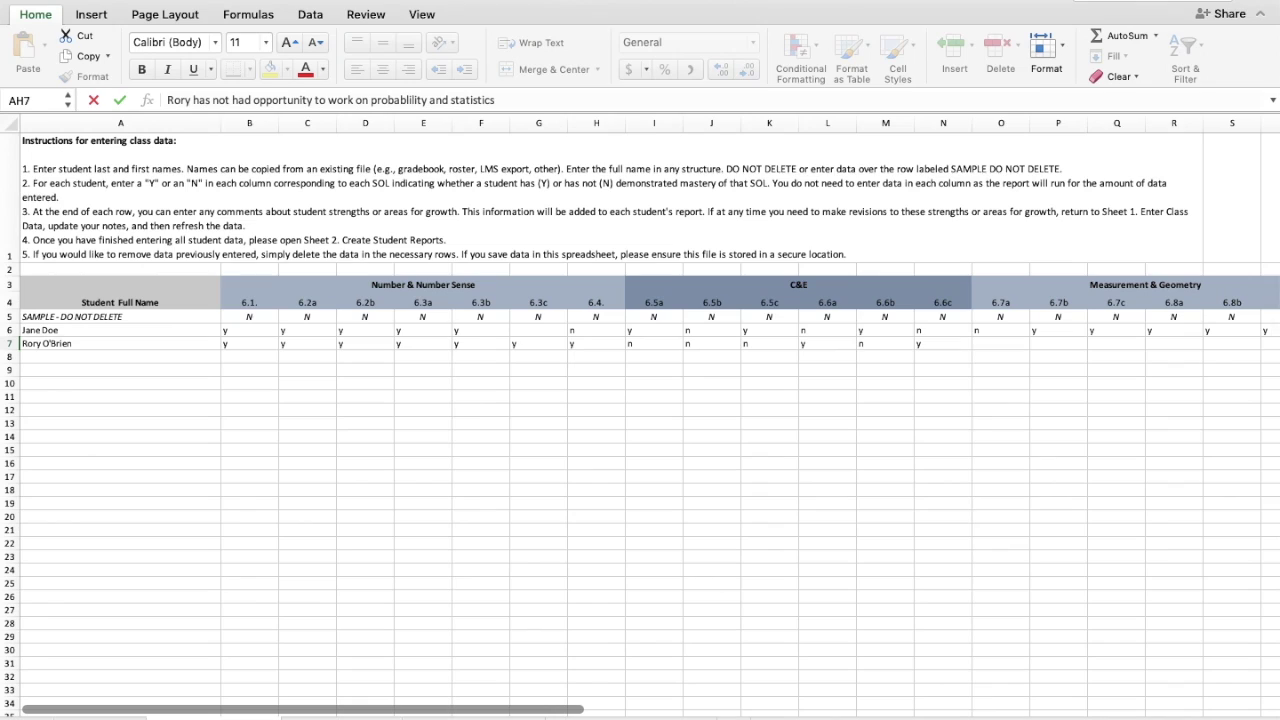
- Switch to the Create Student Reports sheet
{"action": "left_click", "coordinate": [341, 718]}
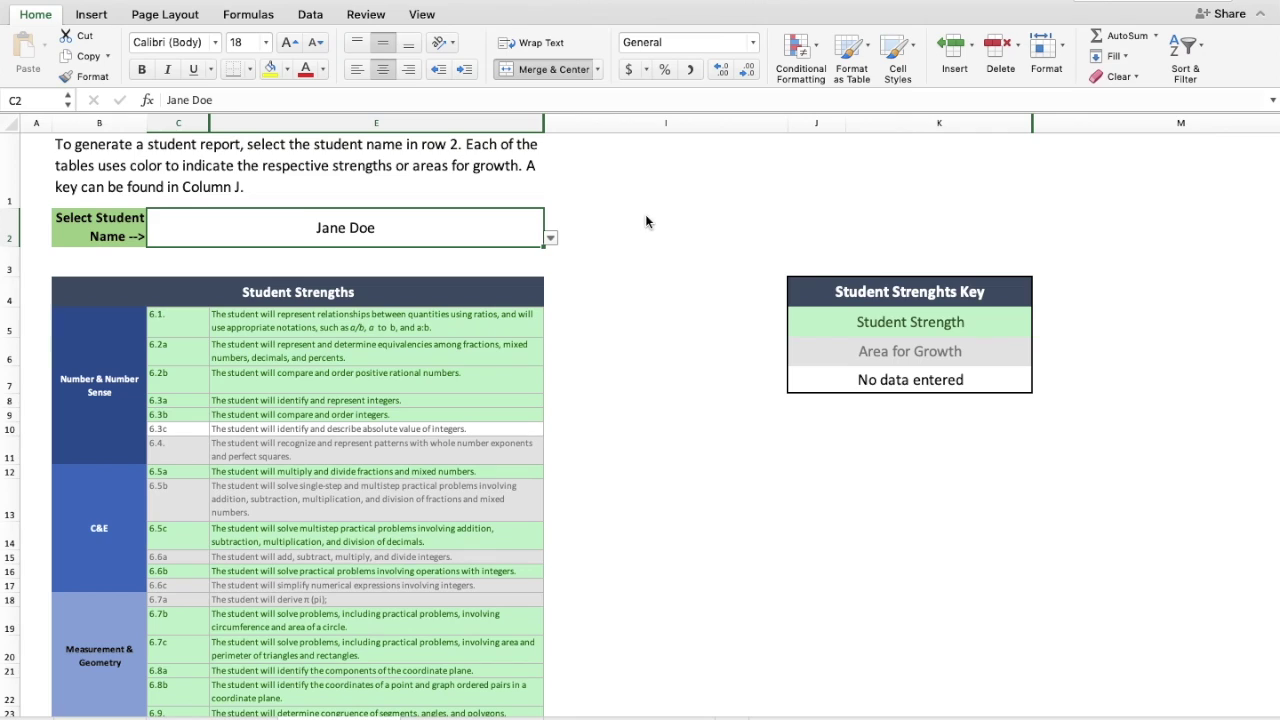
- Select the newly entered student from the C2 name dropdown on the report
{"action": "left_click", "coordinate": [551, 241]}
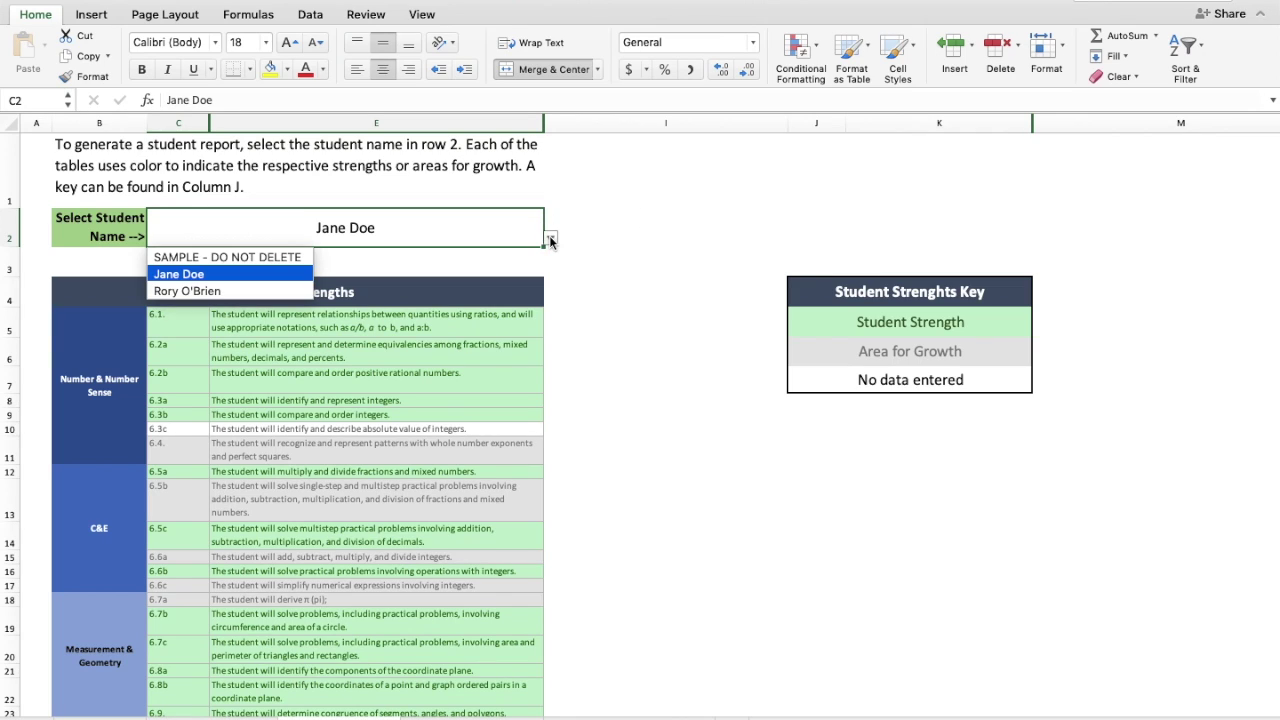
{"action": "left_click", "coordinate": [201, 294]}
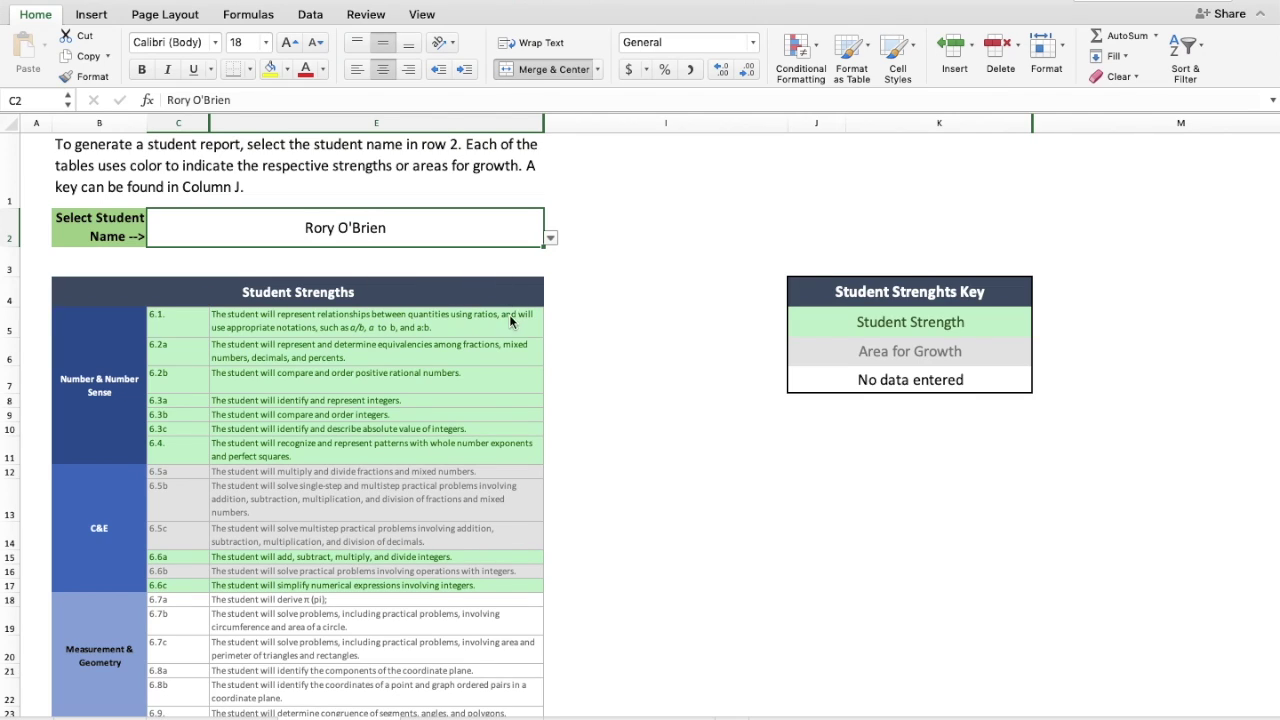
{"action": "left_click", "coordinate": [551, 241]}
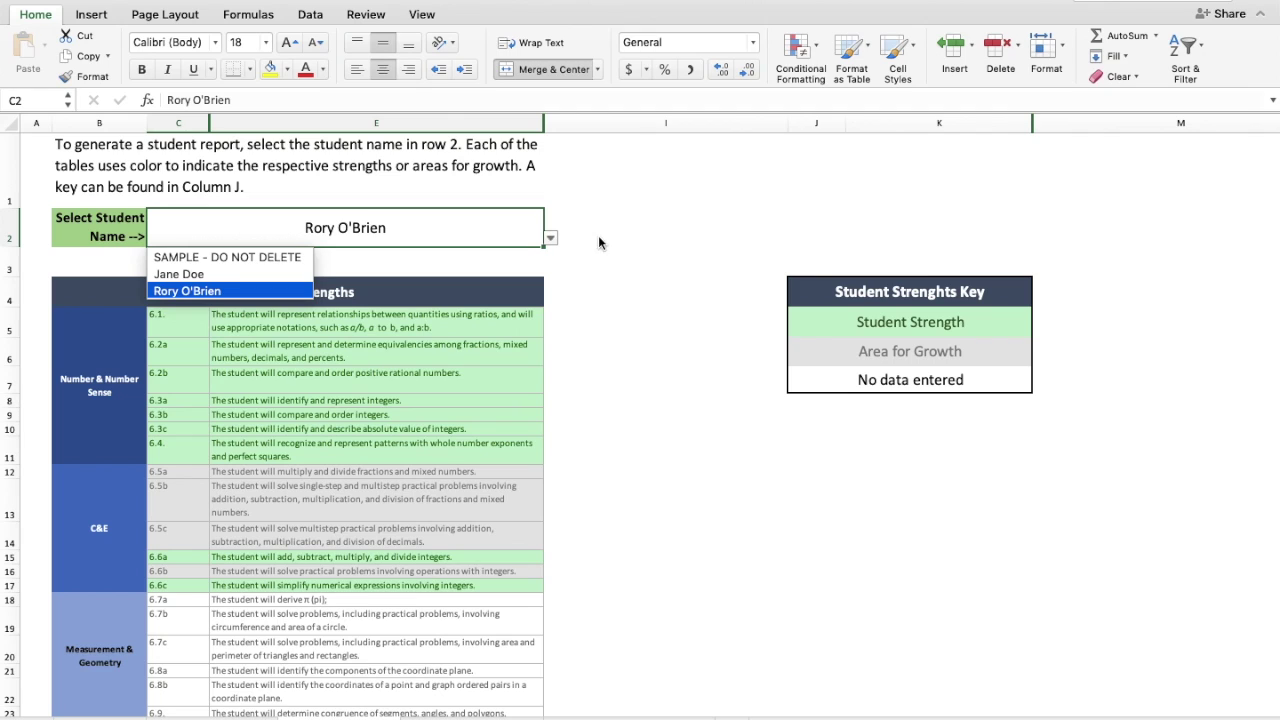
{"action": "left_click", "coordinate": [630, 265]}
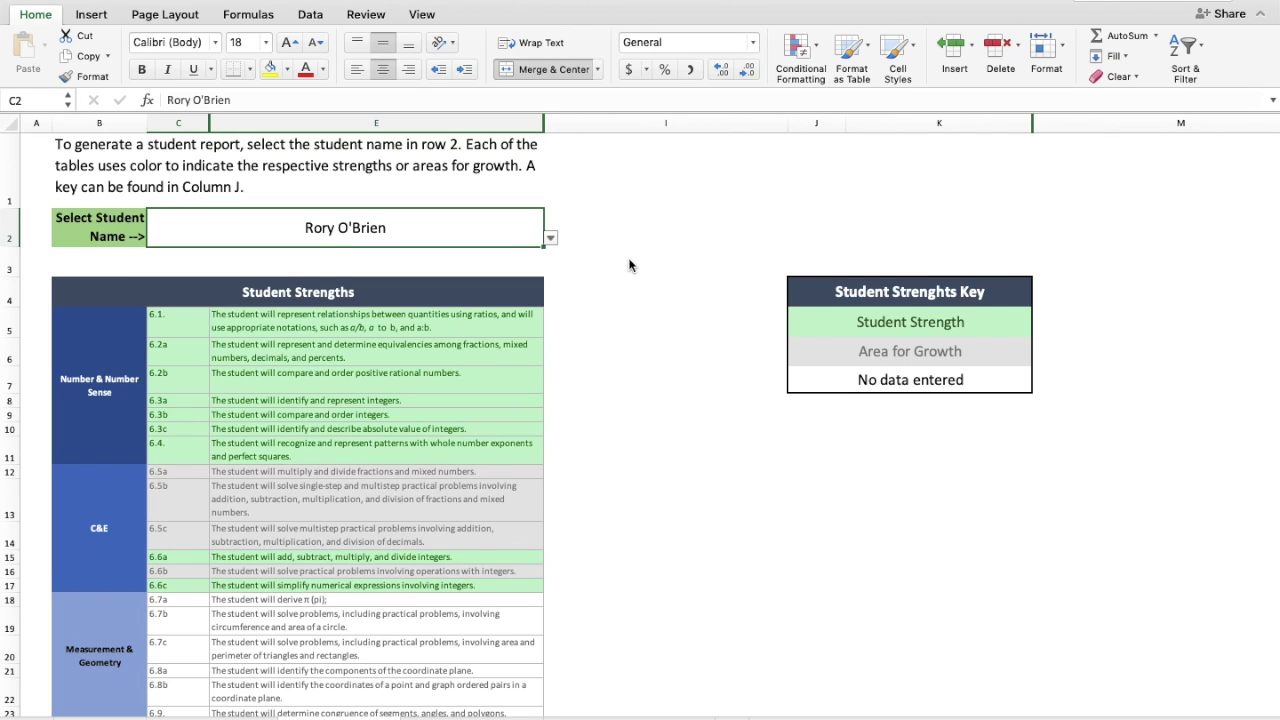
- Inspect the full descriptions of standards 6.1 through 6.5c in the report
{"action": "scroll", "coordinate": [629, 265], "scroll_direction": "down", "scroll_amount": 5}
{"action": "scroll", "coordinate": [629, 265], "scroll_direction": "up", "scroll_amount": 5}
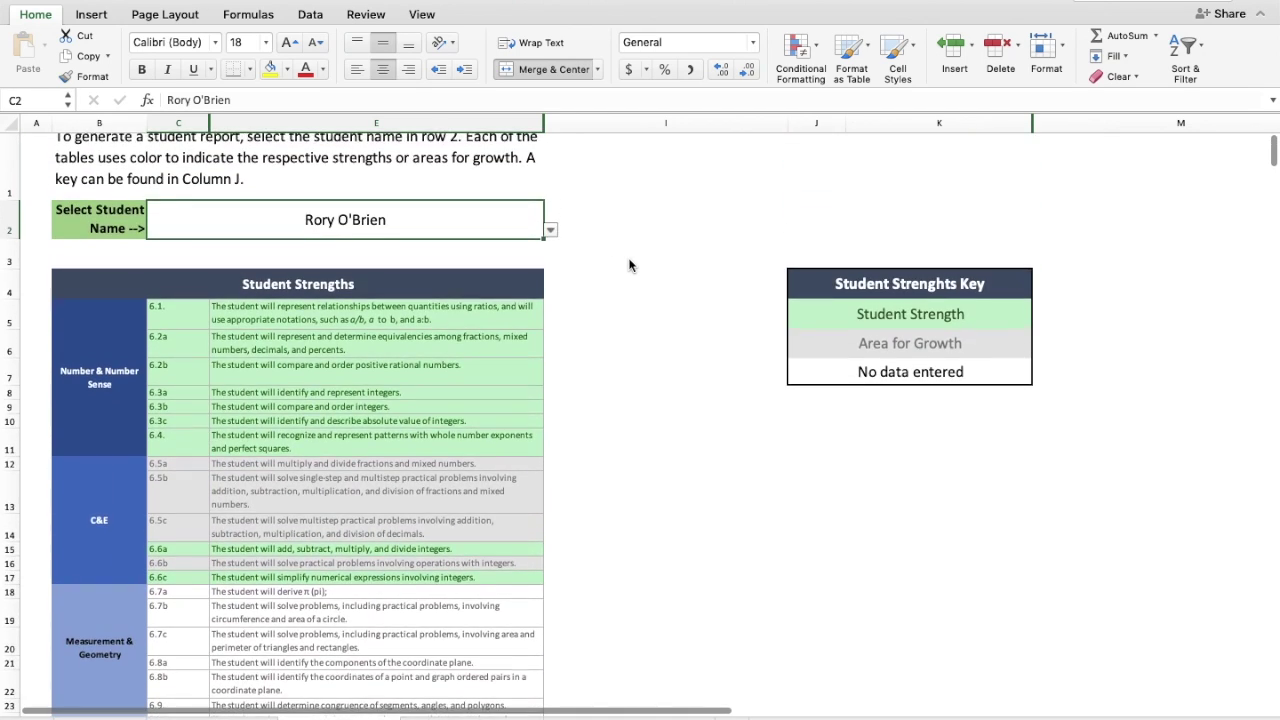
{"action": "scroll", "coordinate": [629, 265], "scroll_direction": "down", "scroll_amount": 15}
{"action": "scroll", "coordinate": [629, 265], "scroll_direction": "up", "scroll_amount": 3}
{"action": "scroll", "coordinate": [629, 265], "scroll_direction": "down", "scroll_amount": 5}
{"action": "scroll", "coordinate": [629, 265], "scroll_direction": "up", "scroll_amount": 8}
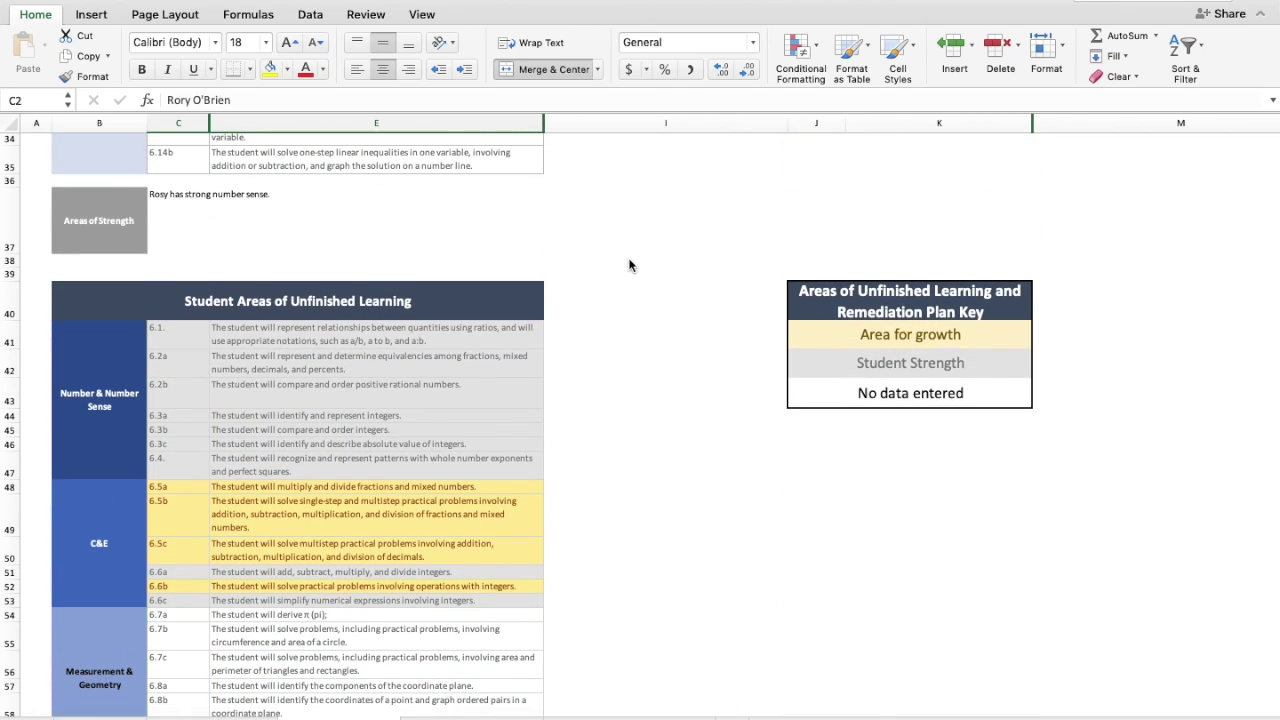
{"action": "scroll", "coordinate": [629, 265], "scroll_direction": "up", "scroll_amount": 12}
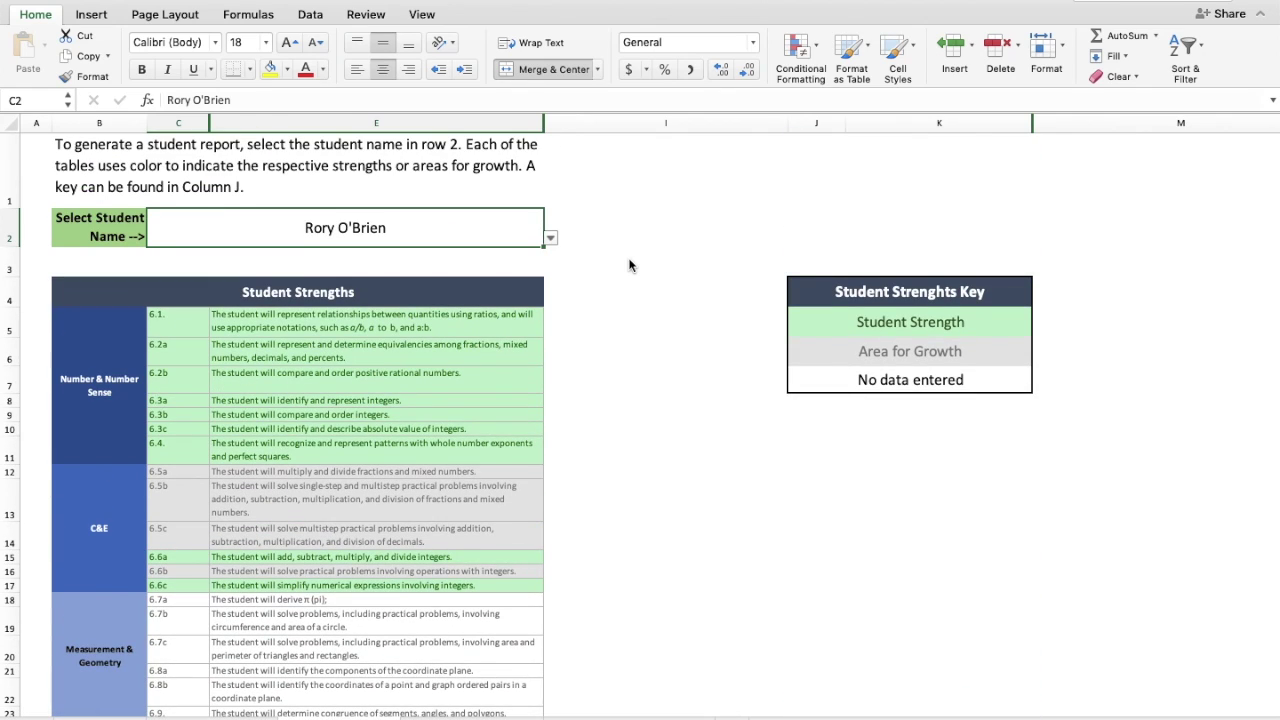
{"action": "left_click", "coordinate": [362, 331]}
{"action": "left_click", "coordinate": [362, 352]}
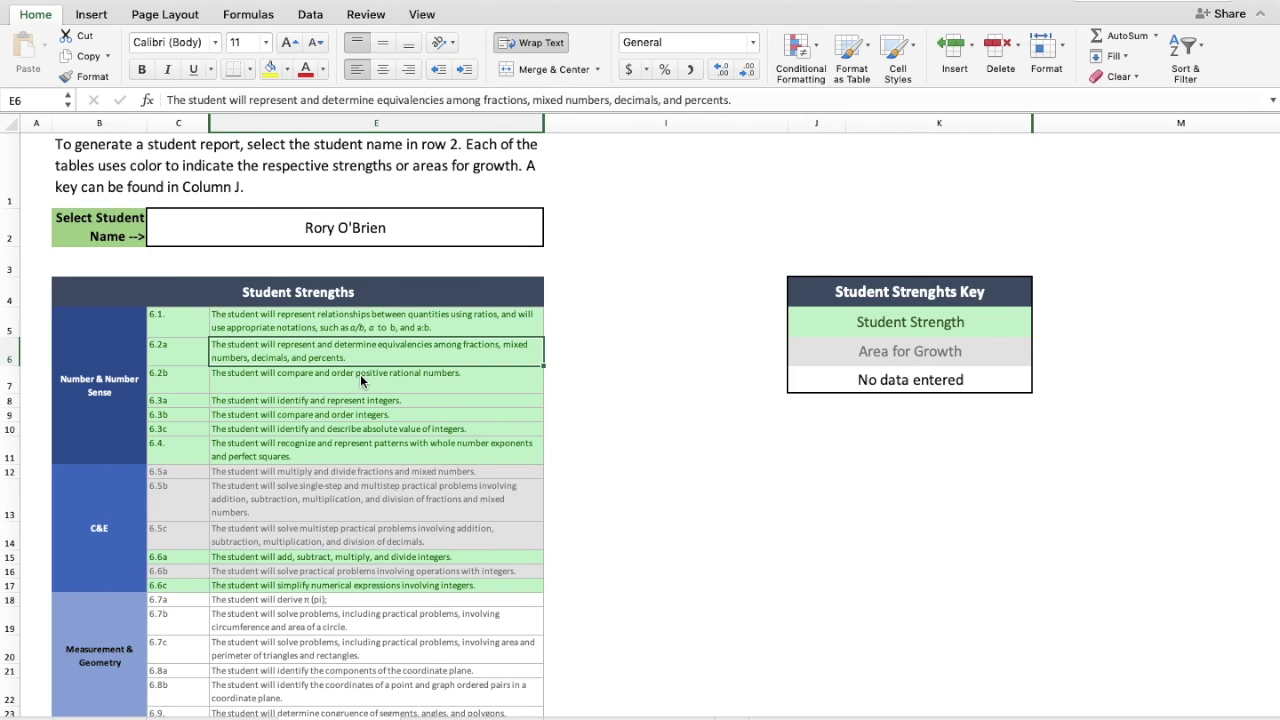
{"action": "left_click", "coordinate": [360, 379]}
{"action": "left_click", "coordinate": [360, 476]}
{"action": "left_click", "coordinate": [363, 493]}
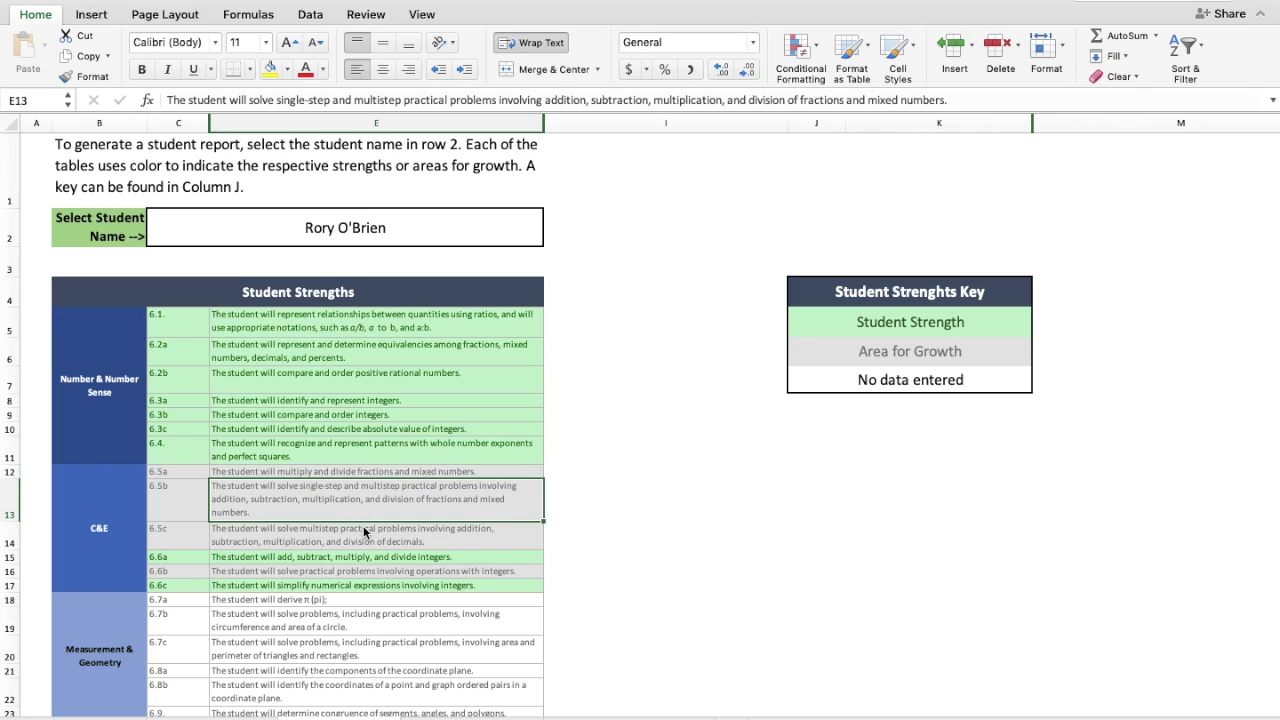
{"action": "left_click", "coordinate": [365, 540]}
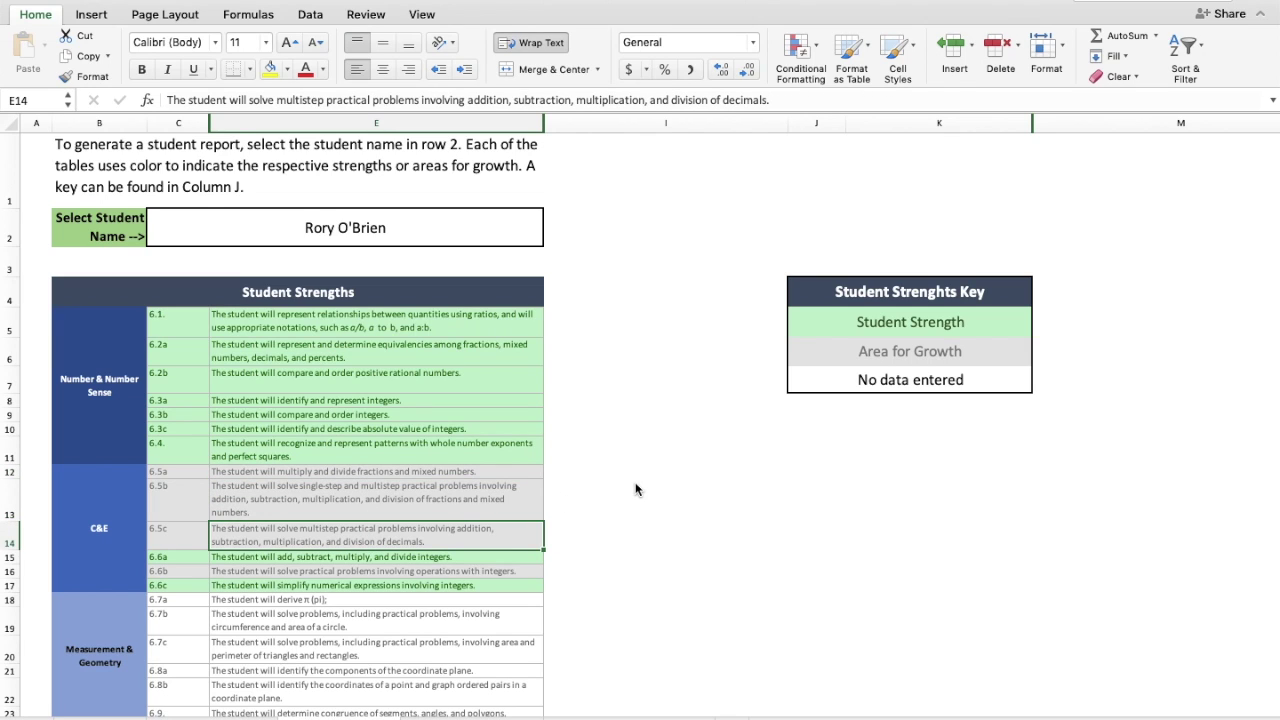
- Review the 6.5a–c, 6.1–6.2b and 6.7b–c descriptors, then follow the Square Roots link in M77
{"action": "scroll", "coordinate": [636, 488], "scroll_direction": "down", "scroll_amount": 10}
{"action": "scroll", "coordinate": [636, 488], "scroll_direction": "down", "scroll_amount": 7}
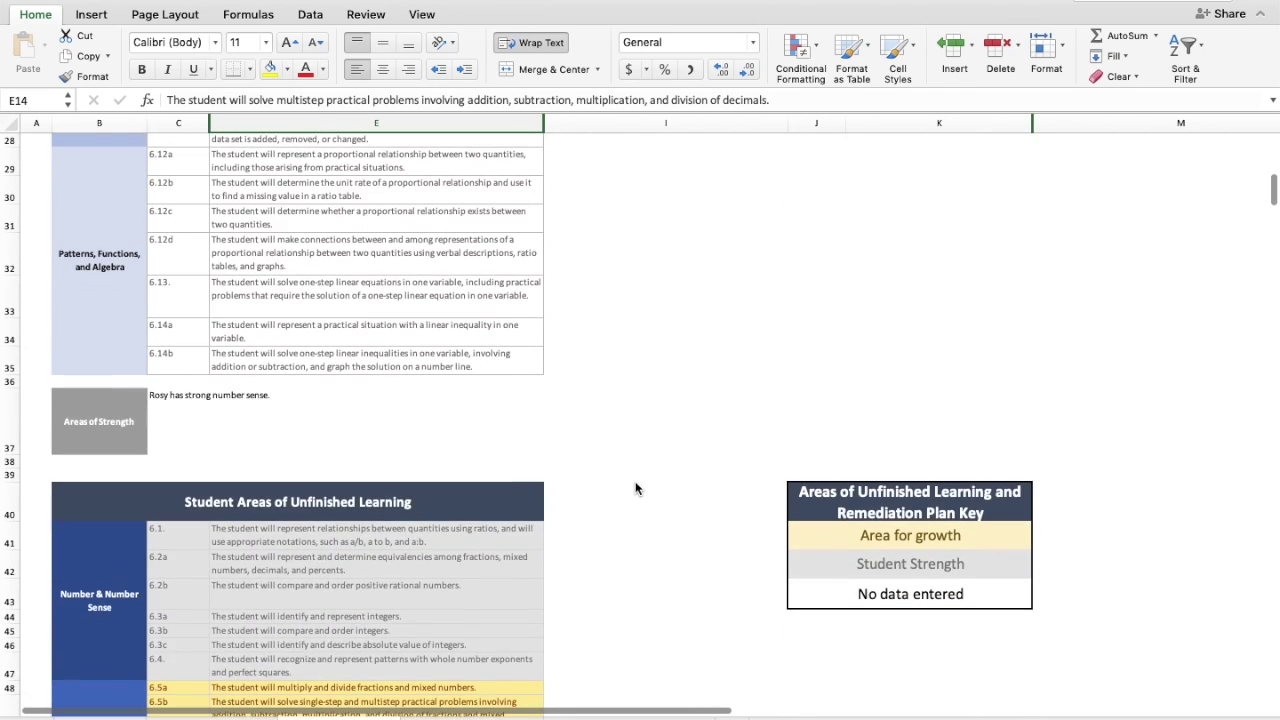
{"action": "scroll", "coordinate": [635, 488], "scroll_direction": "down", "scroll_amount": 7}
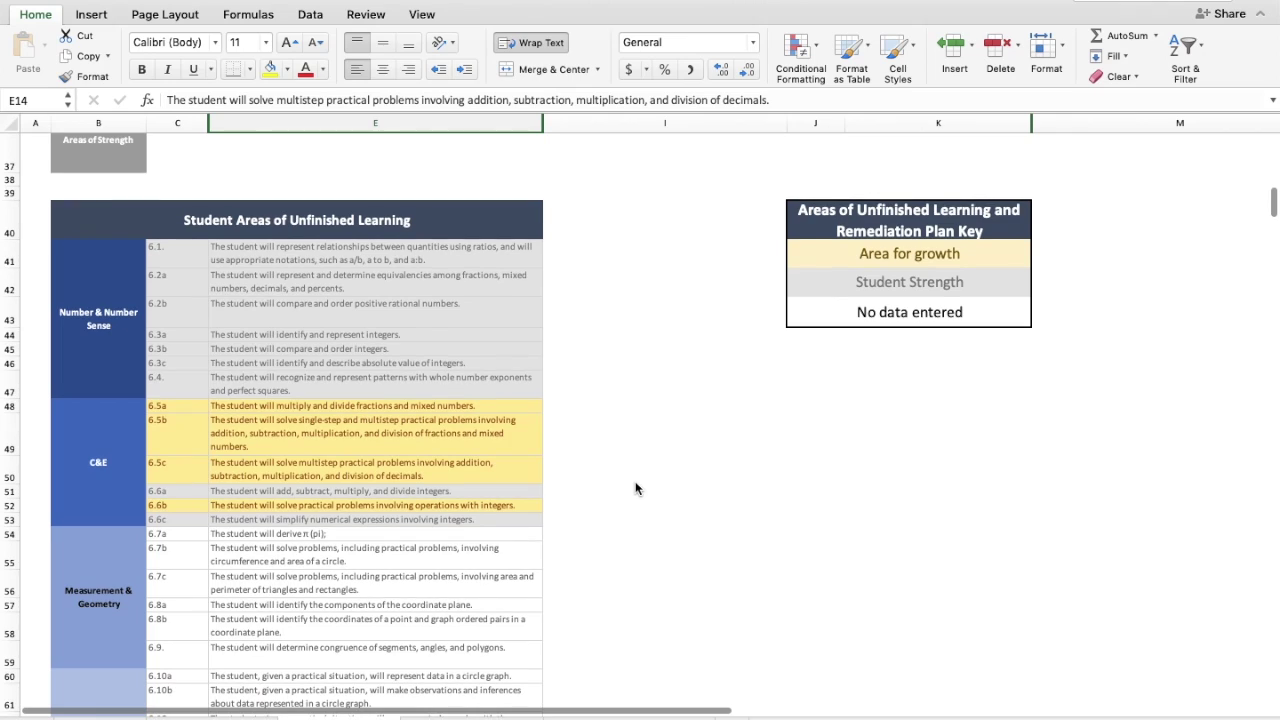
{"action": "left_click", "coordinate": [462, 408]}
{"action": "left_click", "coordinate": [462, 420]}
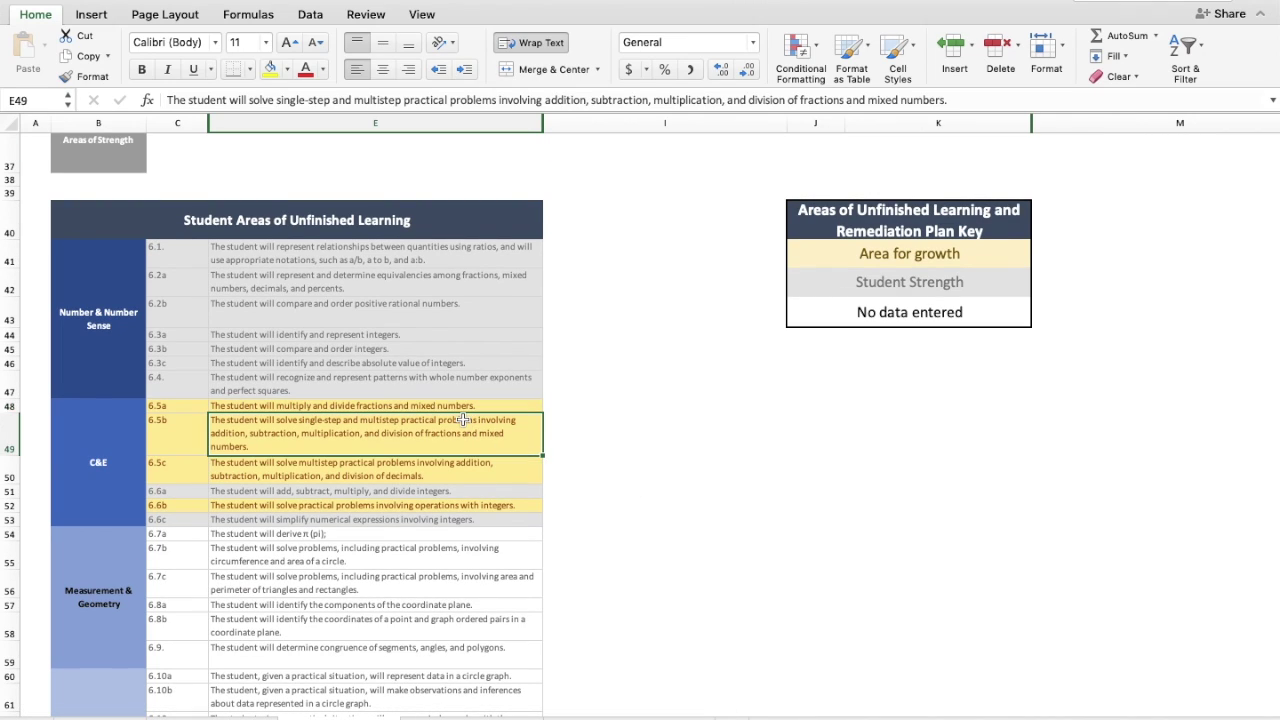
{"action": "left_click", "coordinate": [461, 466]}
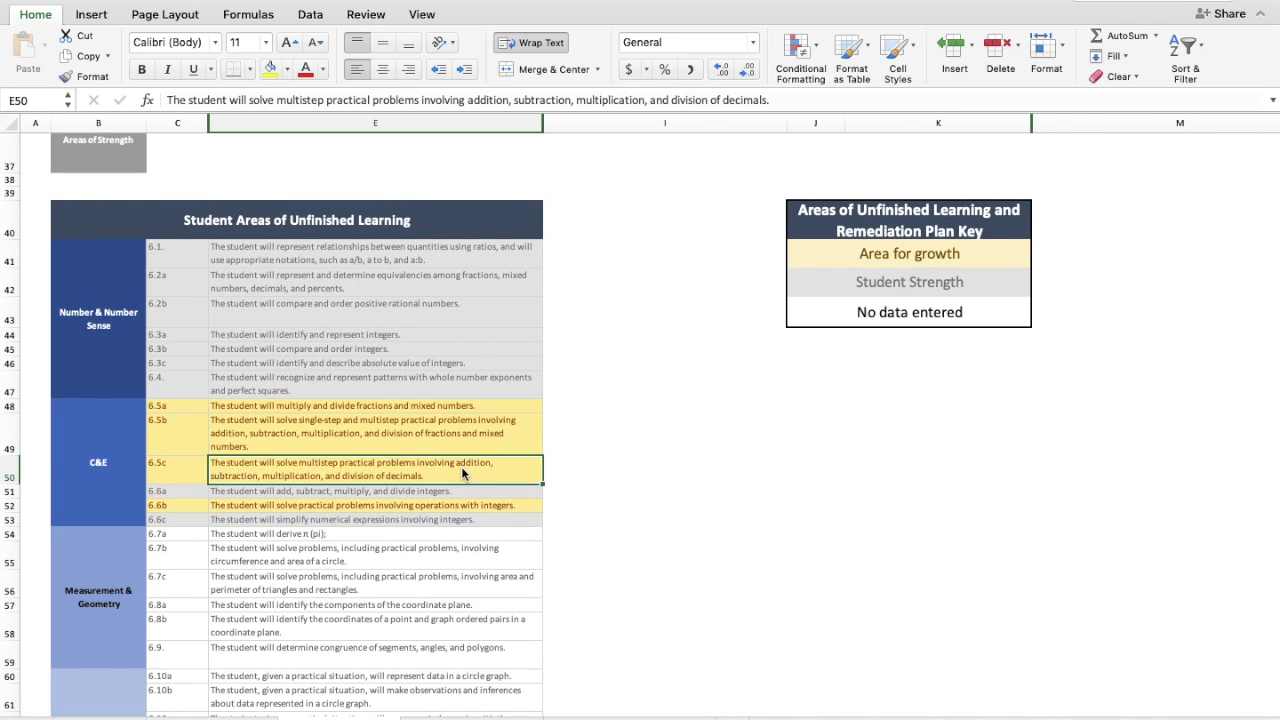
{"action": "left_click", "coordinate": [450, 255]}
{"action": "left_click", "coordinate": [455, 285]}
{"action": "left_click", "coordinate": [453, 323]}
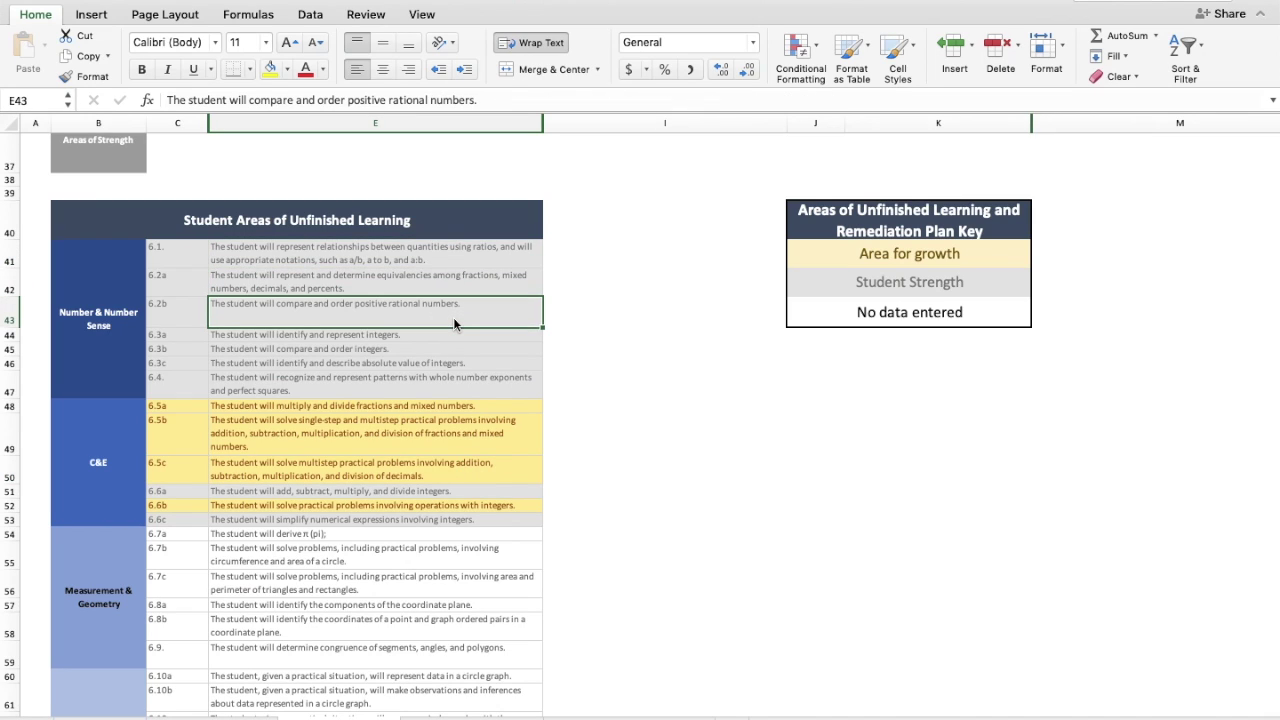
{"action": "scroll", "coordinate": [447, 589], "scroll_direction": "down", "scroll_amount": 5}
{"action": "left_click", "coordinate": [402, 361]}
{"action": "left_click", "coordinate": [407, 383]}
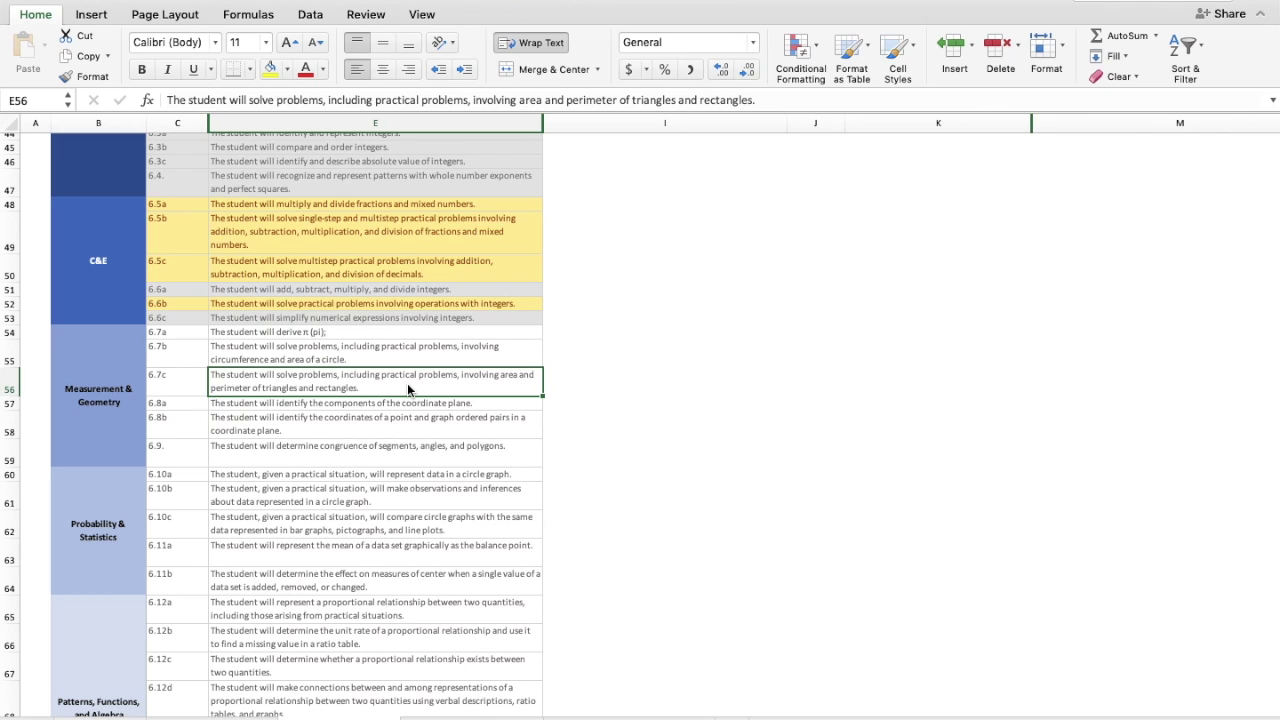
{"action": "scroll", "coordinate": [662, 393], "scroll_direction": "down", "scroll_amount": 10}
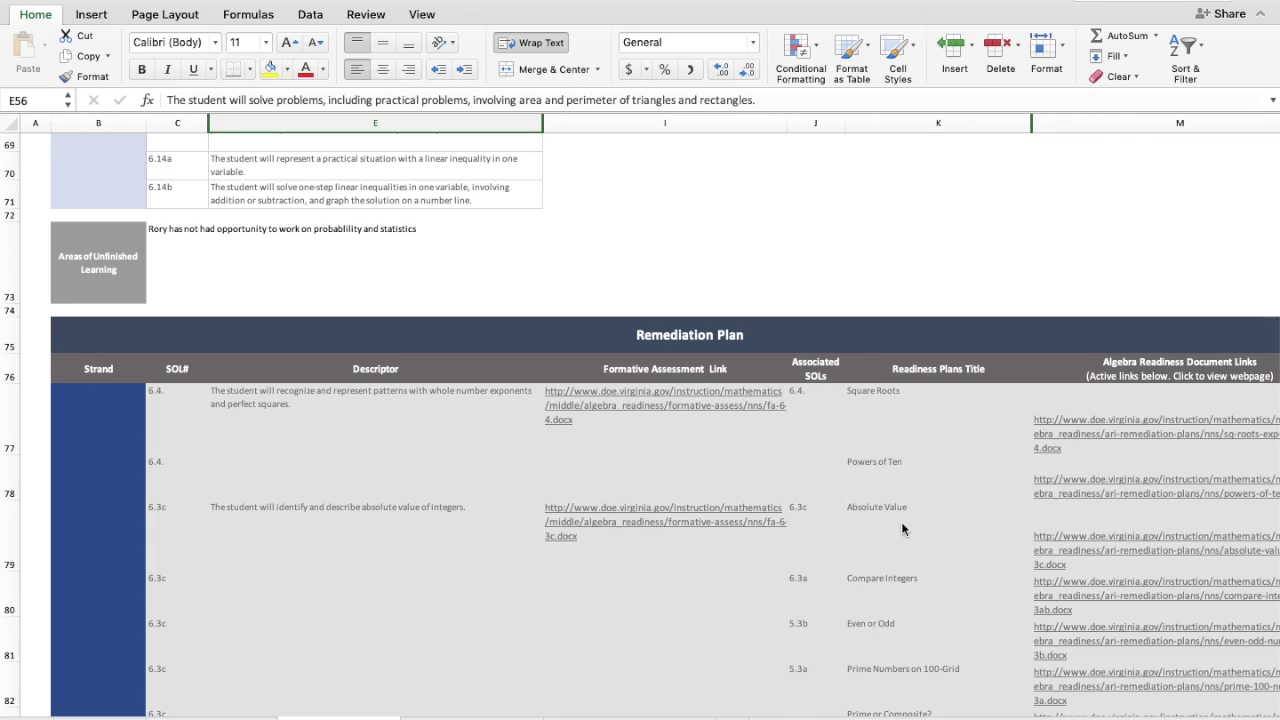
{"action": "left_click", "coordinate": [1092, 424]}
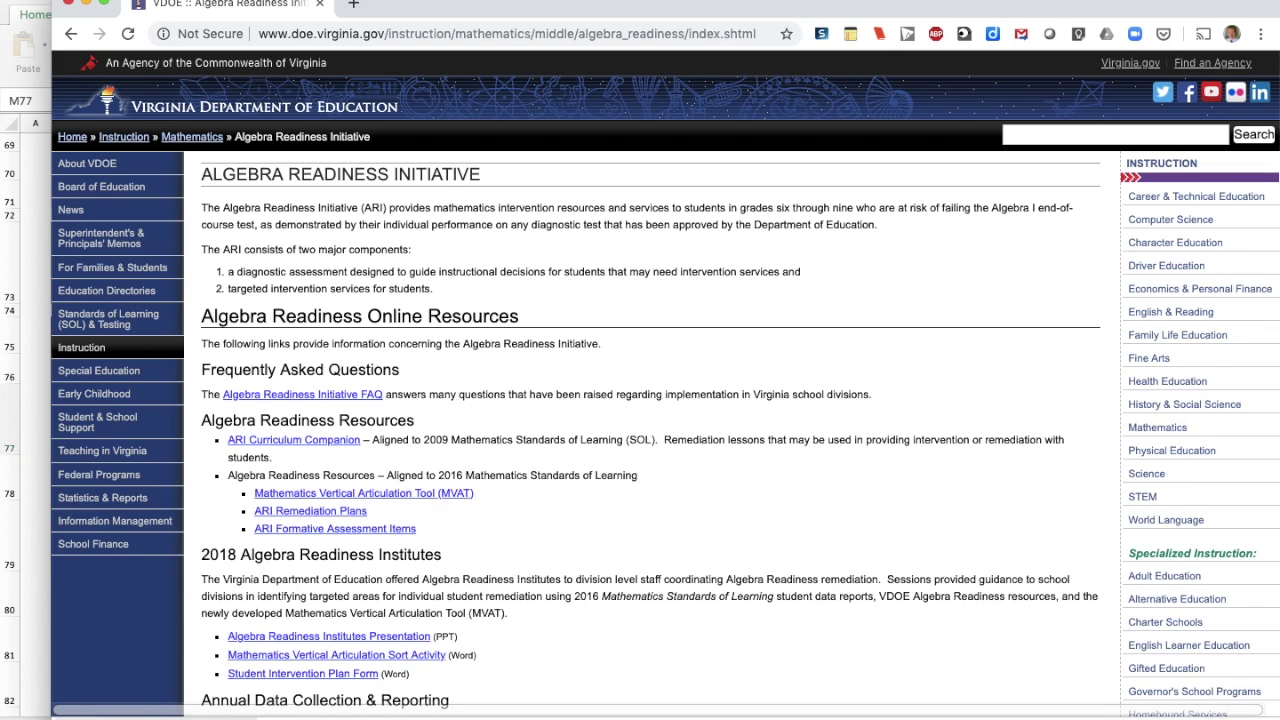
- View the Square Roots remediation plan in Word, then return to Excel
{"action": "left_click", "coordinate": [1003, 712]}
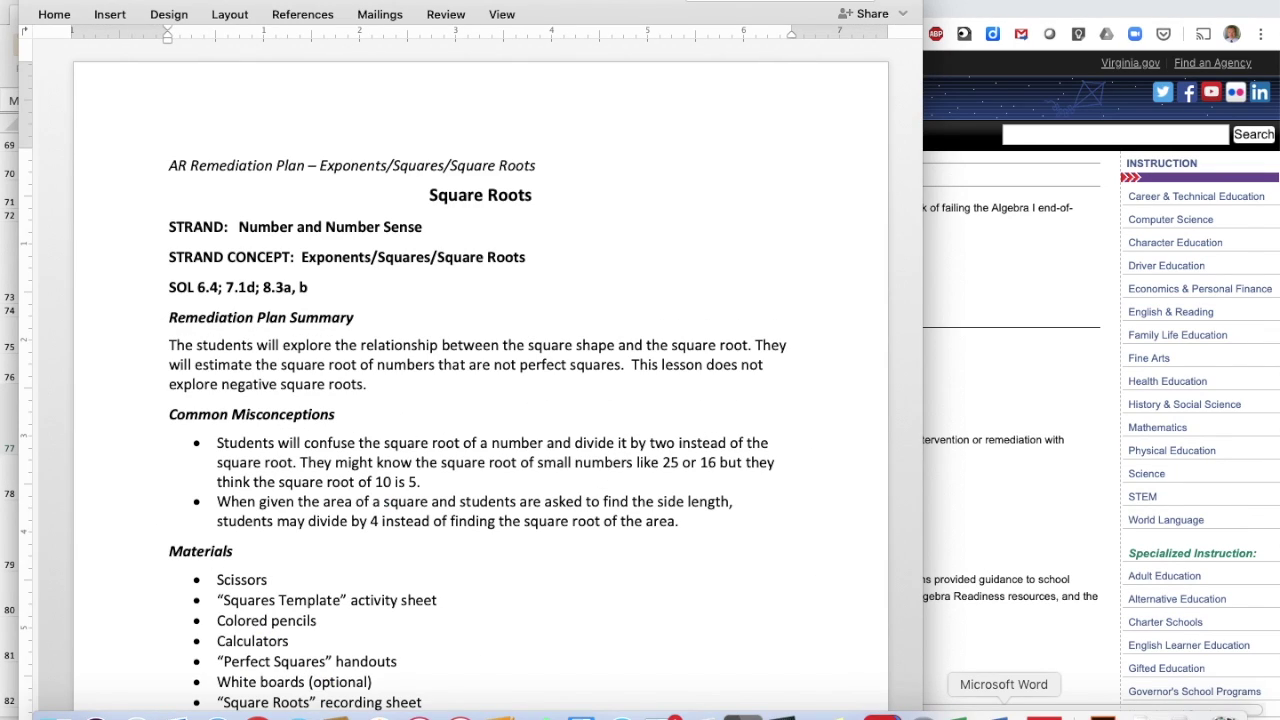
{"action": "left_click", "coordinate": [8, 522]}
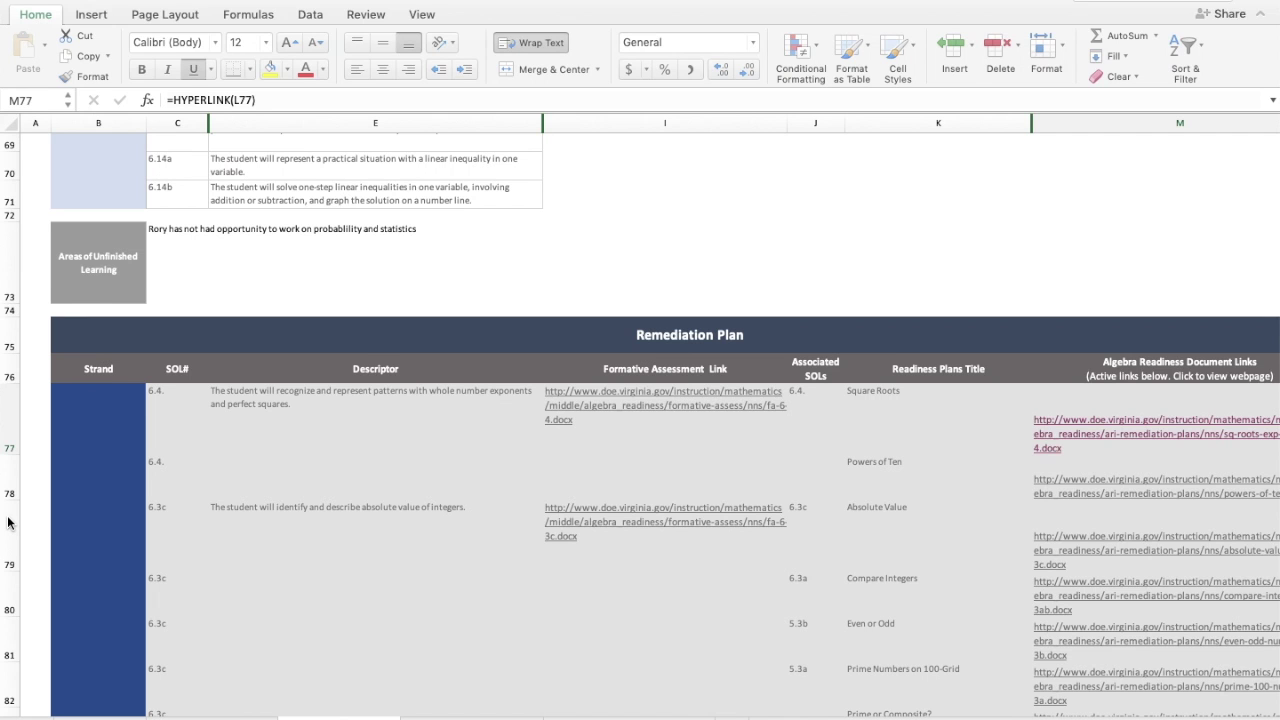
{"action": "scroll", "coordinate": [362, 566], "scroll_direction": "down", "scroll_amount": 5}
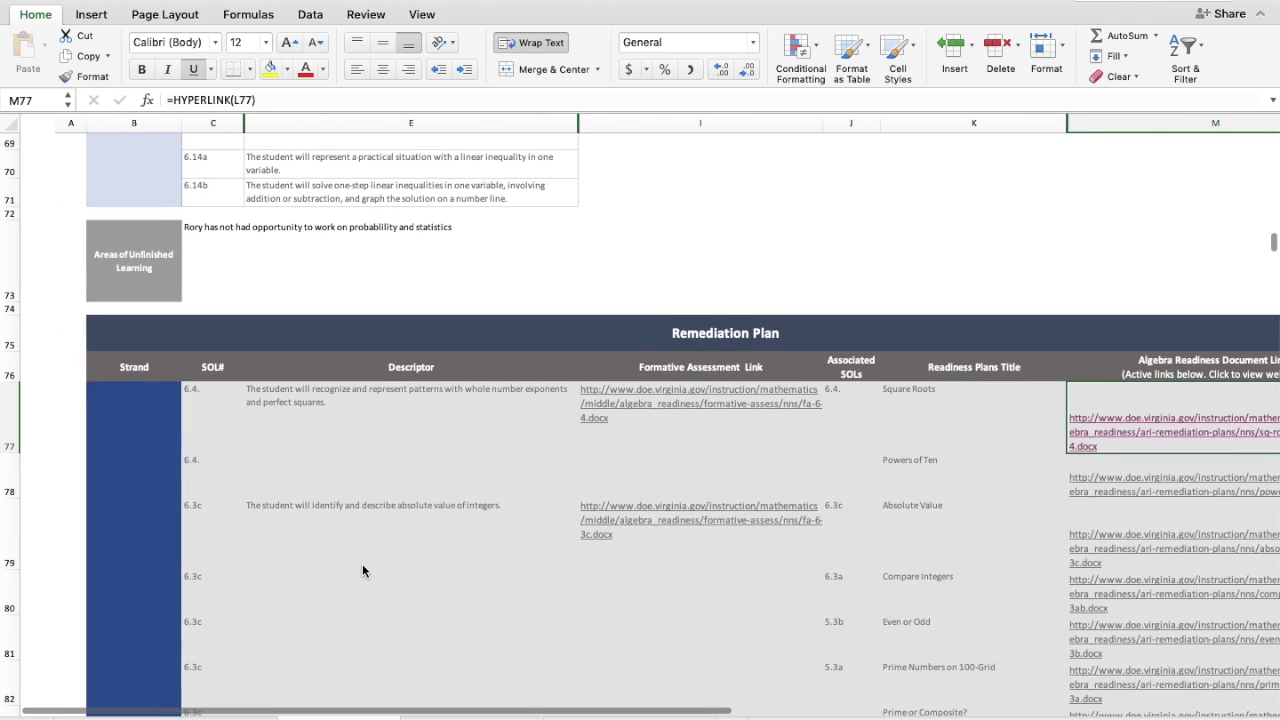
{"action": "scroll", "coordinate": [362, 566], "scroll_direction": "down", "scroll_amount": 20}
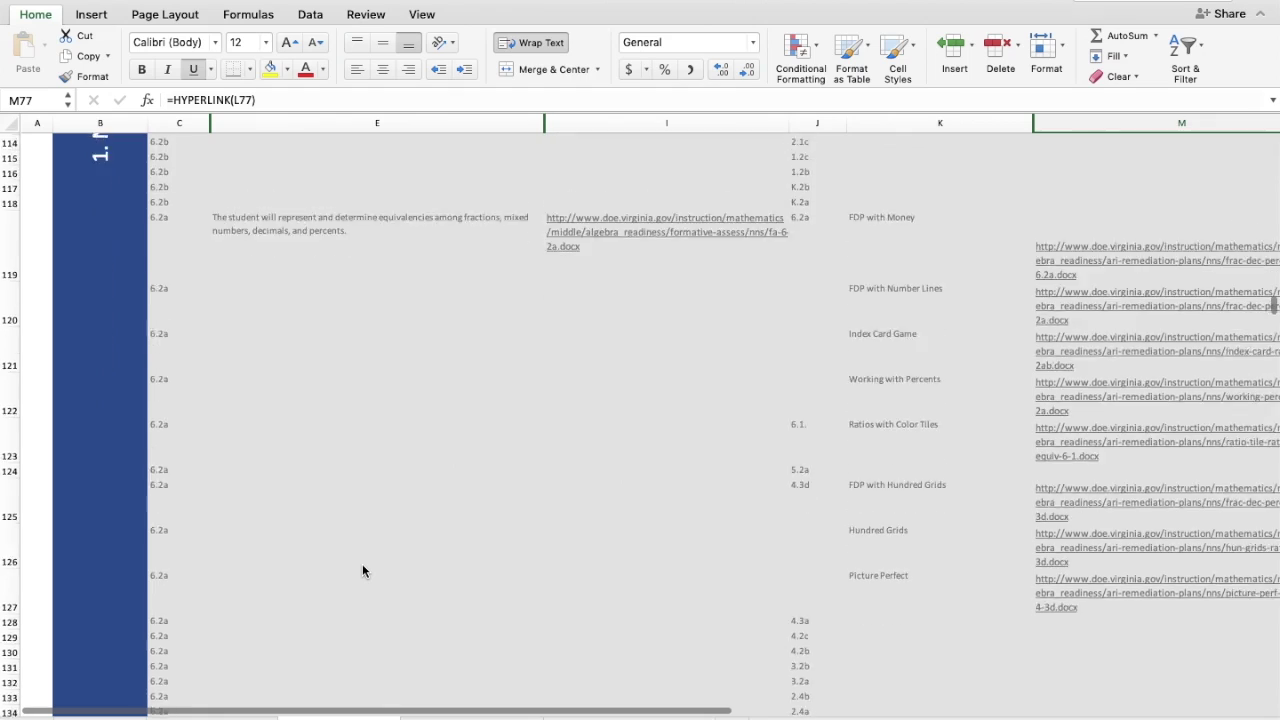
{"action": "scroll", "coordinate": [362, 571], "scroll_direction": "down", "scroll_amount": 3}
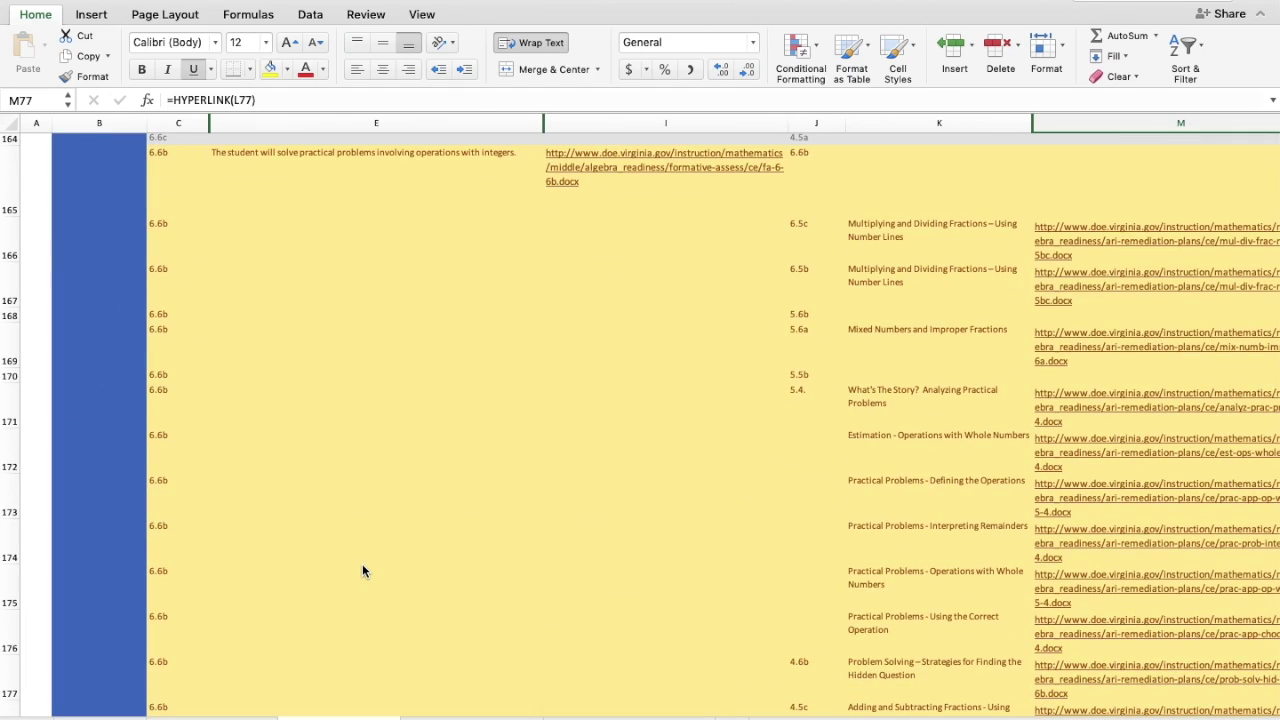
{"action": "scroll", "coordinate": [362, 571], "scroll_direction": "up", "scroll_amount": 20}
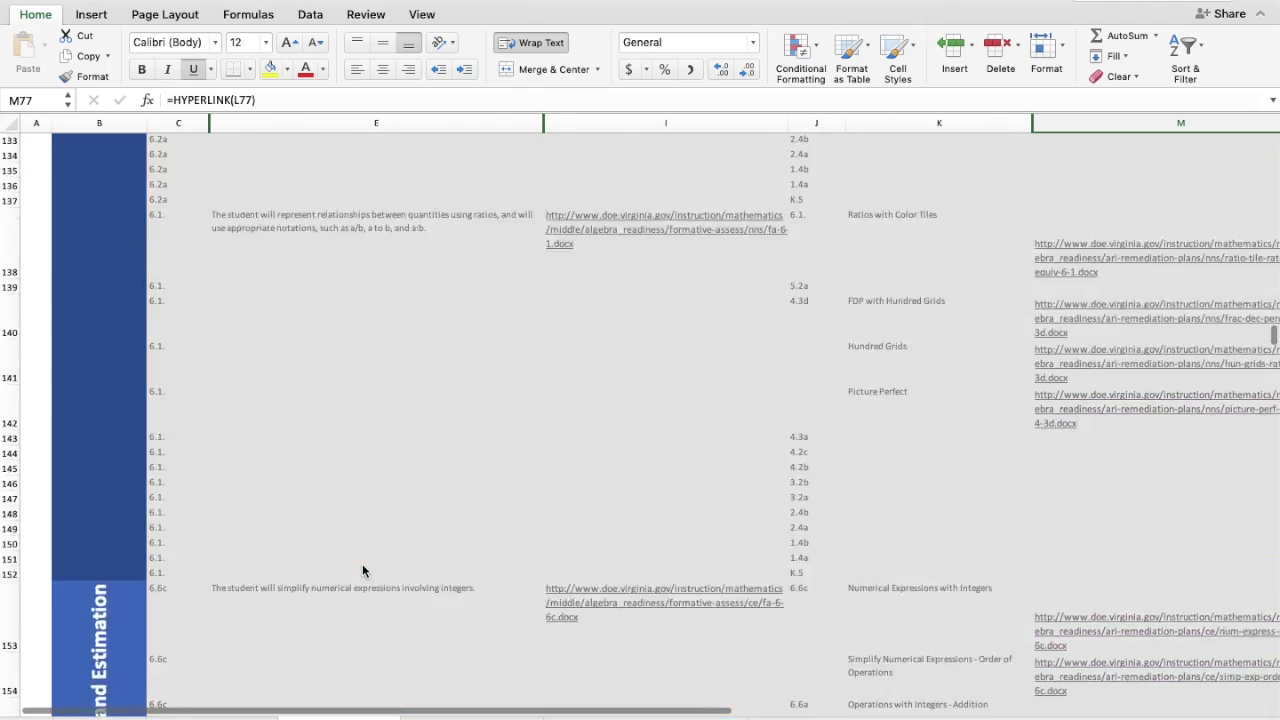
{"action": "scroll", "coordinate": [362, 571], "scroll_direction": "up", "scroll_amount": 15}
{"action": "scroll", "coordinate": [362, 571], "scroll_direction": "down", "scroll_amount": 10}
{"action": "scroll", "coordinate": [363, 571], "scroll_direction": "down", "scroll_amount": 1}
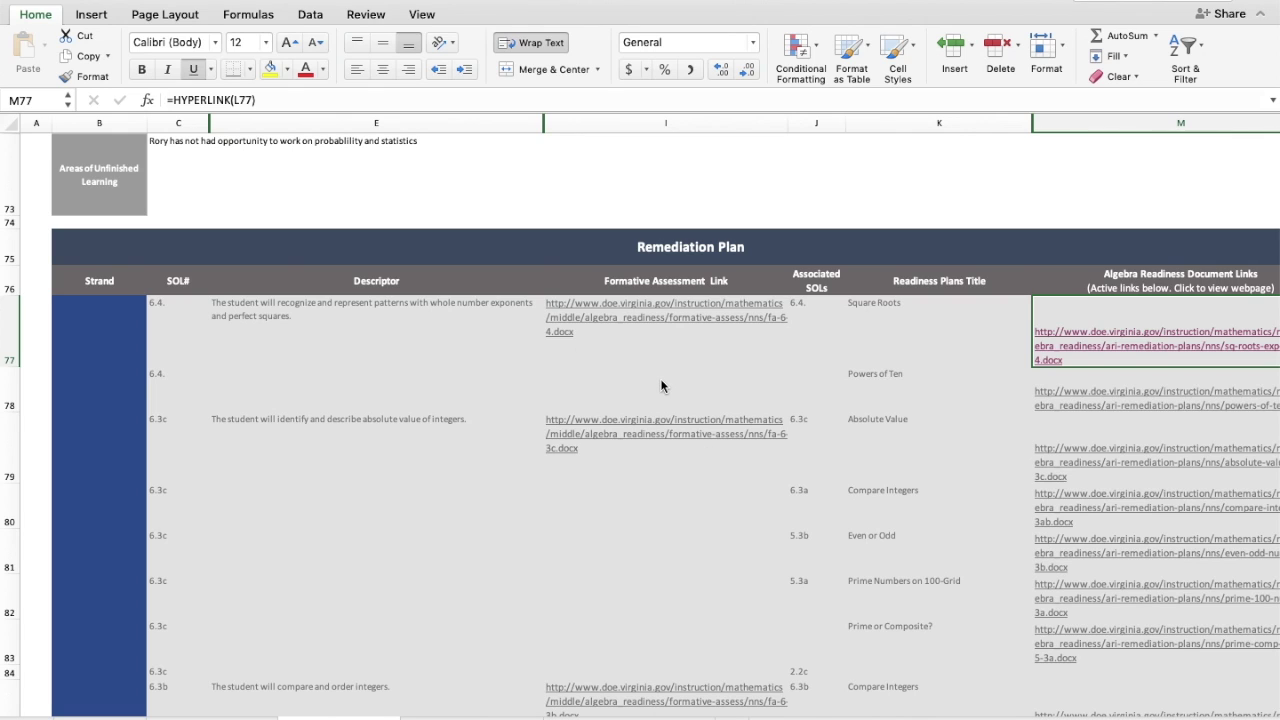
- Open the 6.4 Algebra Readiness Formative Assessment from I77, then return to Excel
{"action": "left_click", "coordinate": [652, 316]}
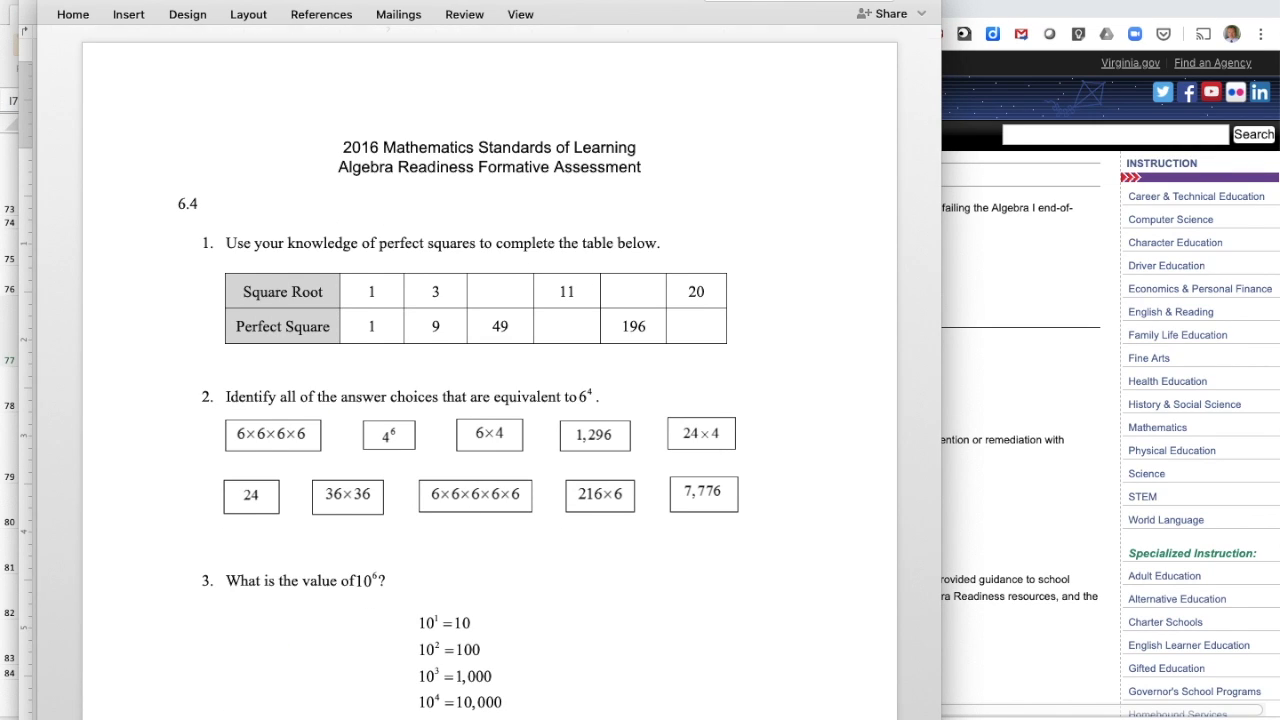
{"action": "left_click", "coordinate": [7, 556]}
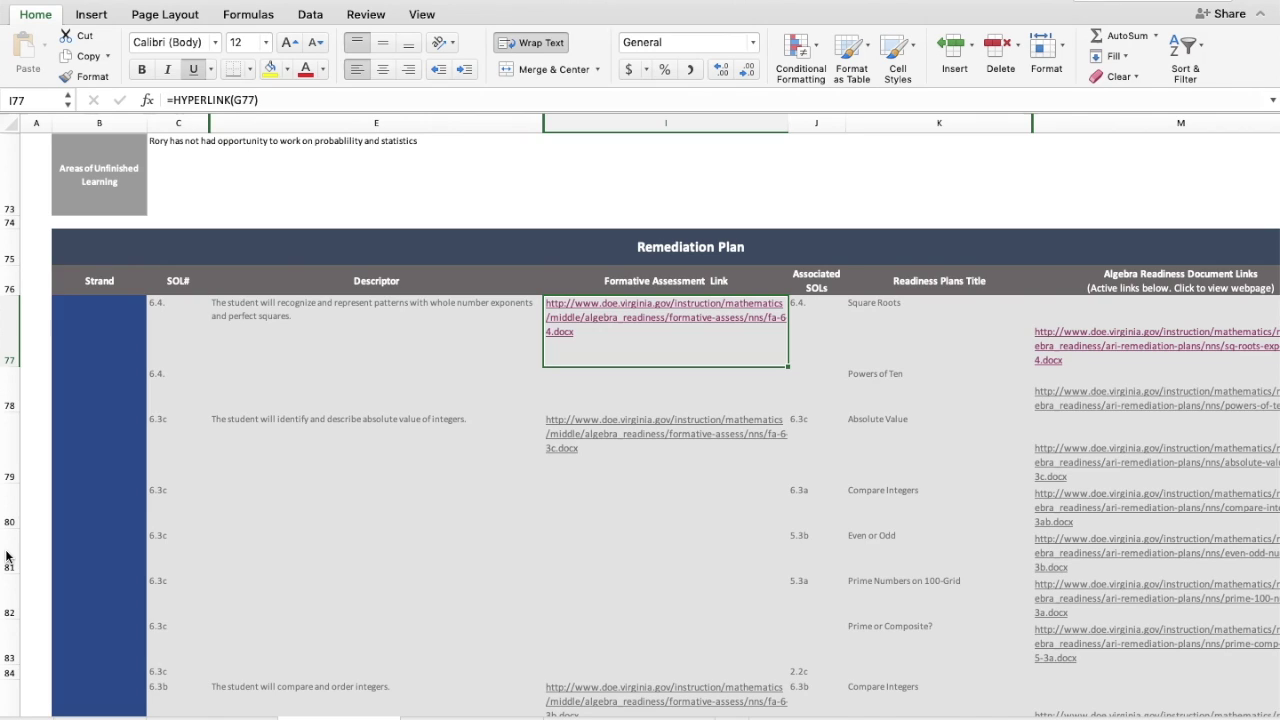
{"action": "scroll", "coordinate": [350, 578], "scroll_direction": "up", "scroll_amount": 20}
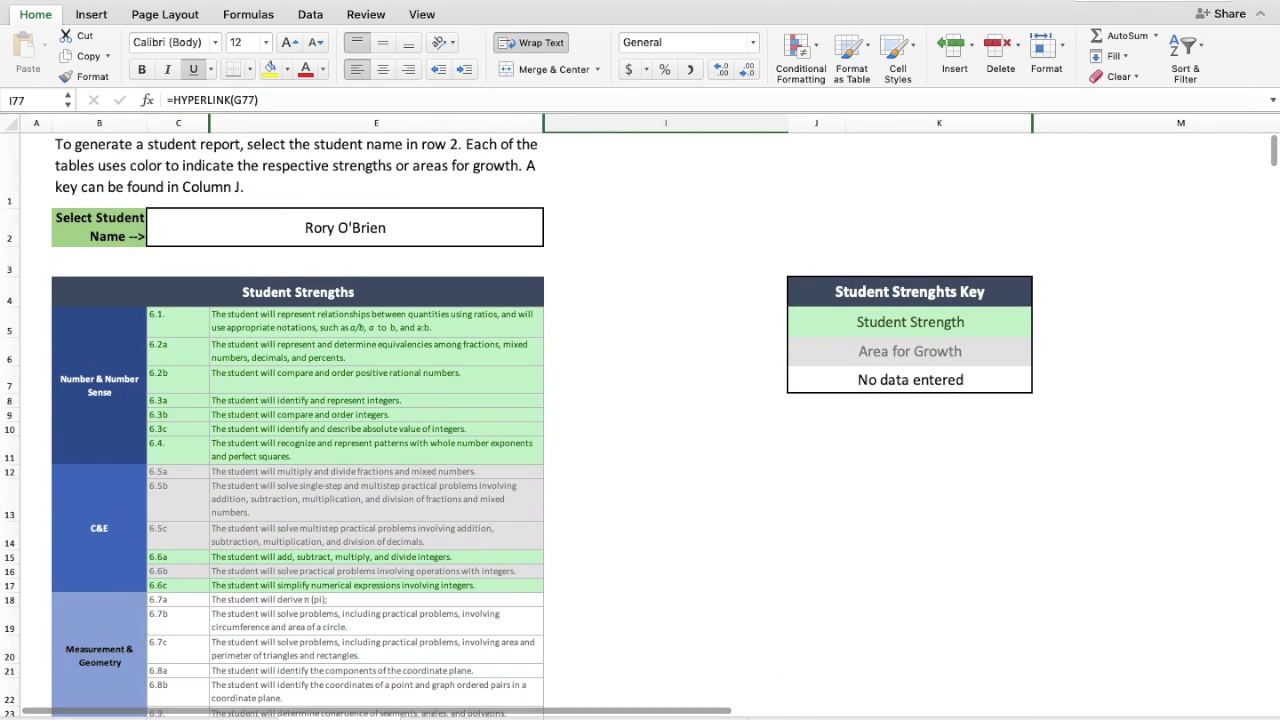
{"action": "left_click", "coordinate": [118, 3]}
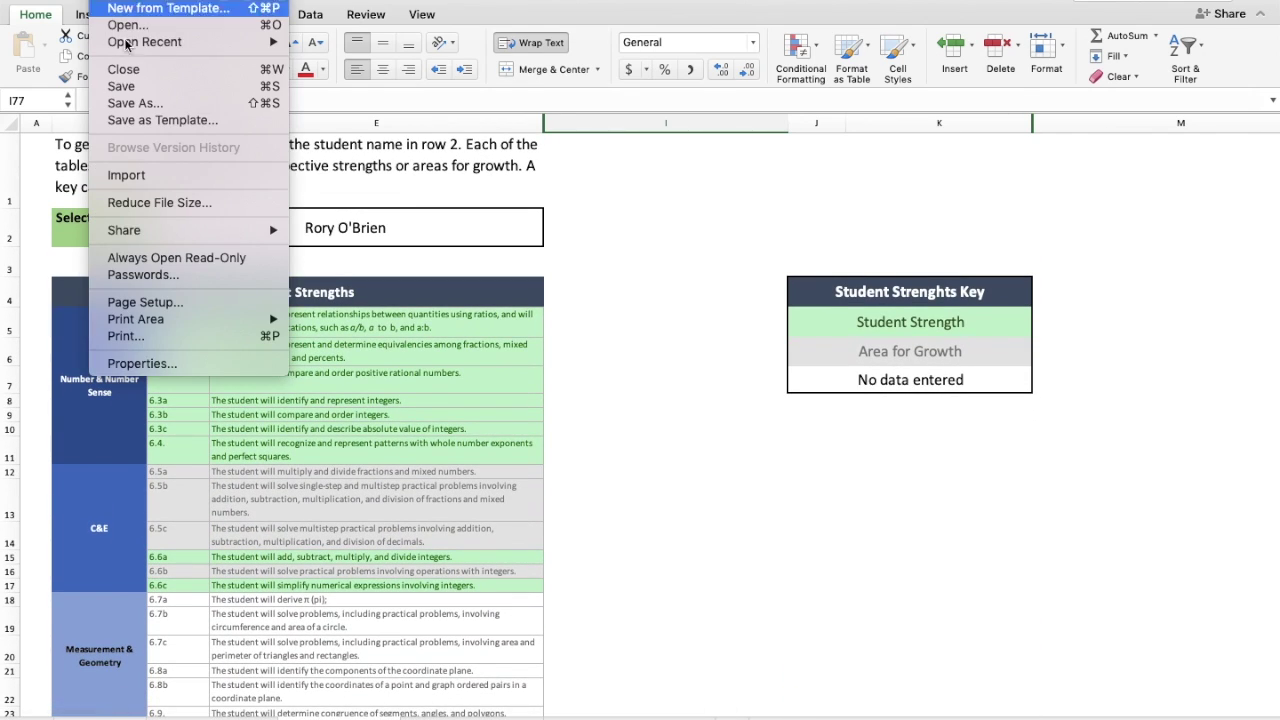
{"action": "left_click", "coordinate": [139, 337]}
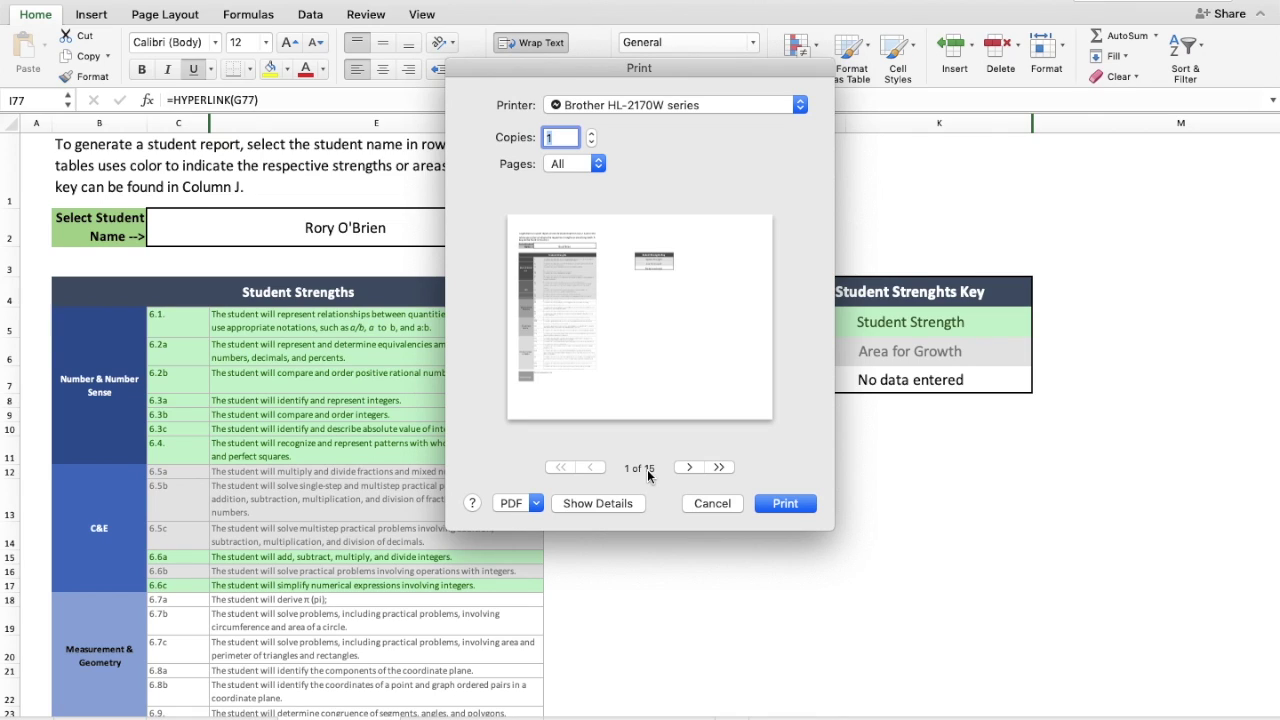
{"action": "left_click", "coordinate": [708, 504]}
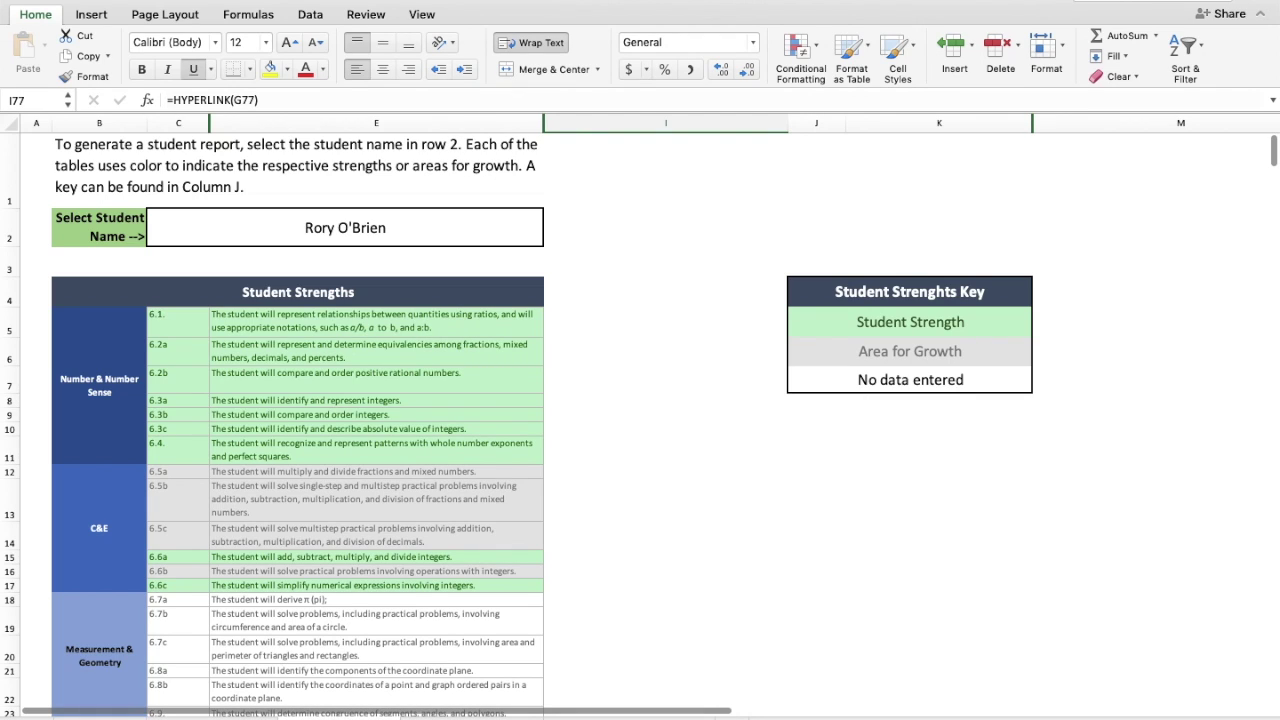
{"action": "key", "text": "ctrl+Page_Down"}
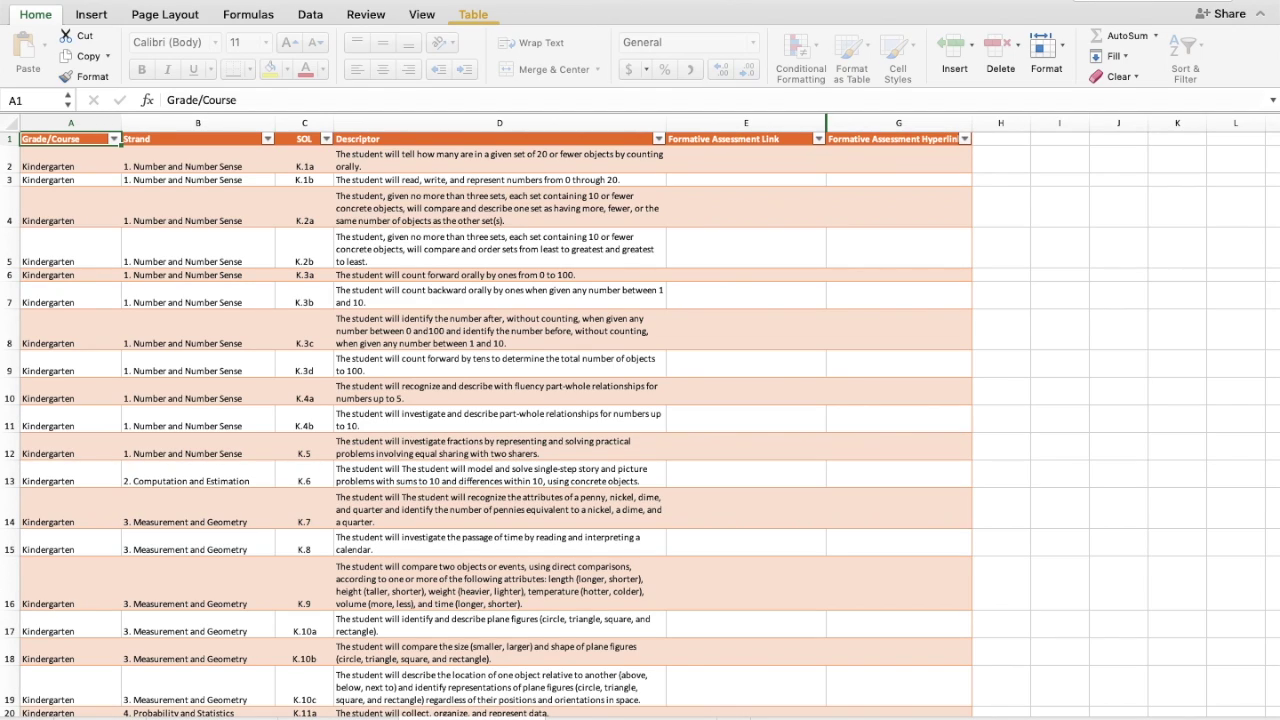
{"action": "key", "text": "ctrl+Page_Down"}
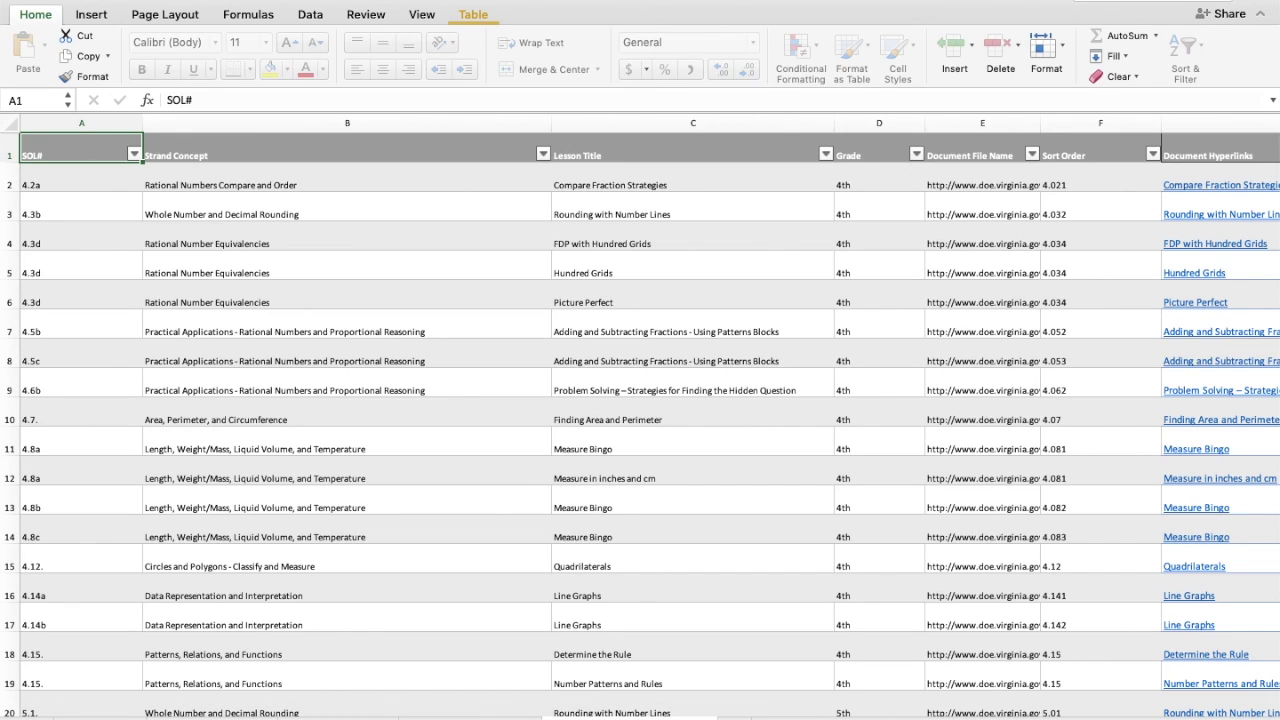
{"action": "key", "text": "ctrl+Page_Up"}
{"action": "scroll", "coordinate": [761, 524], "scroll_direction": "down", "scroll_amount": 8}
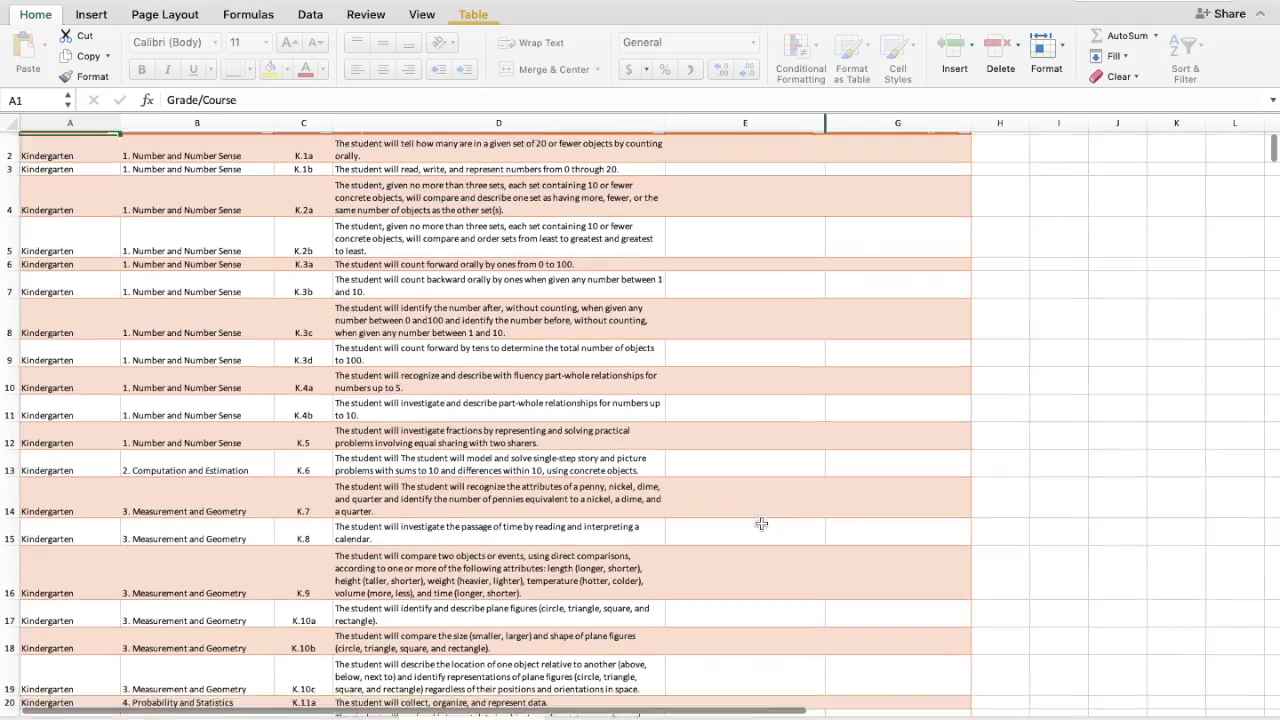
{"action": "scroll", "coordinate": [761, 524], "scroll_direction": "down", "scroll_amount": 10}
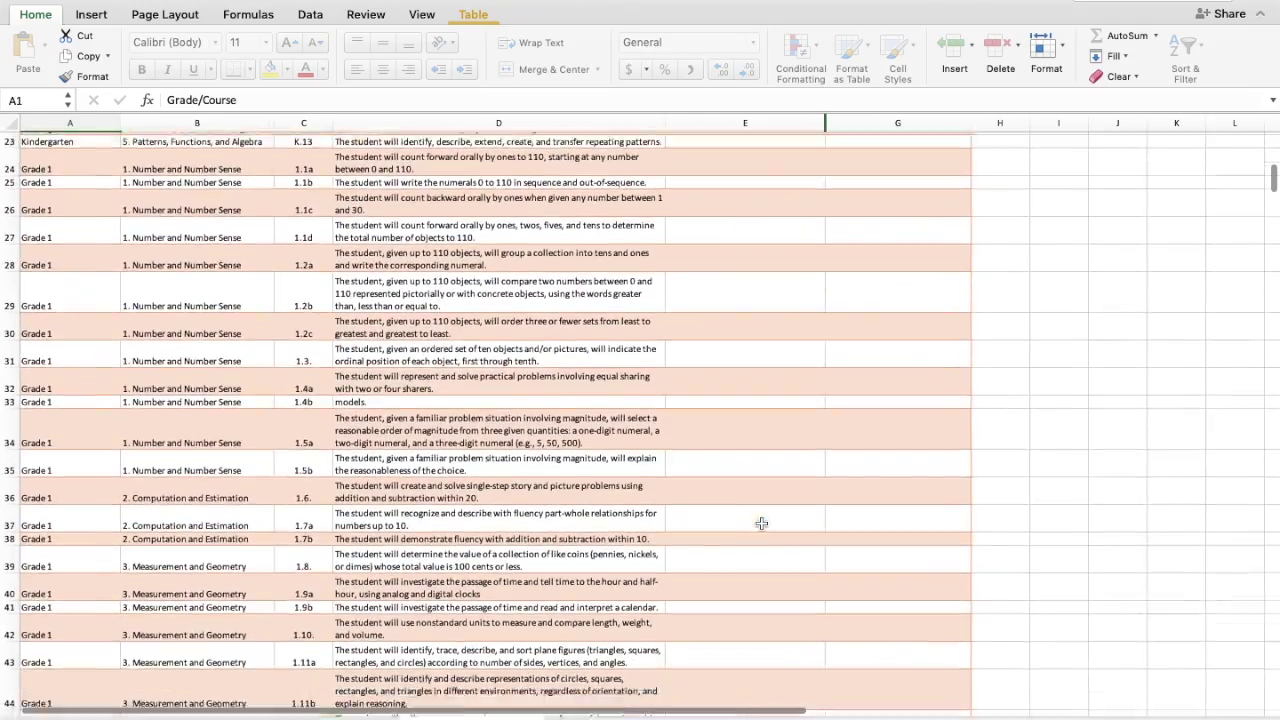
{"action": "scroll", "coordinate": [761, 524], "scroll_direction": "down", "scroll_amount": 20}
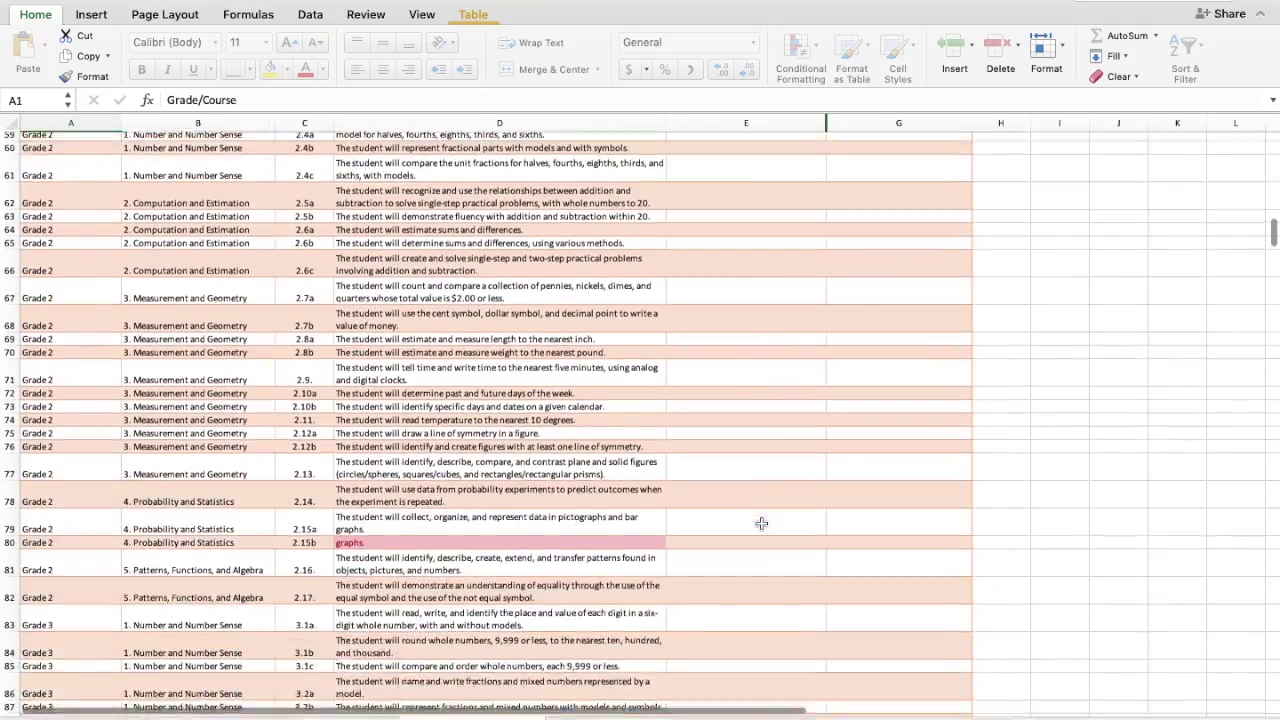
{"action": "scroll", "coordinate": [761, 524], "scroll_direction": "down", "scroll_amount": 20}
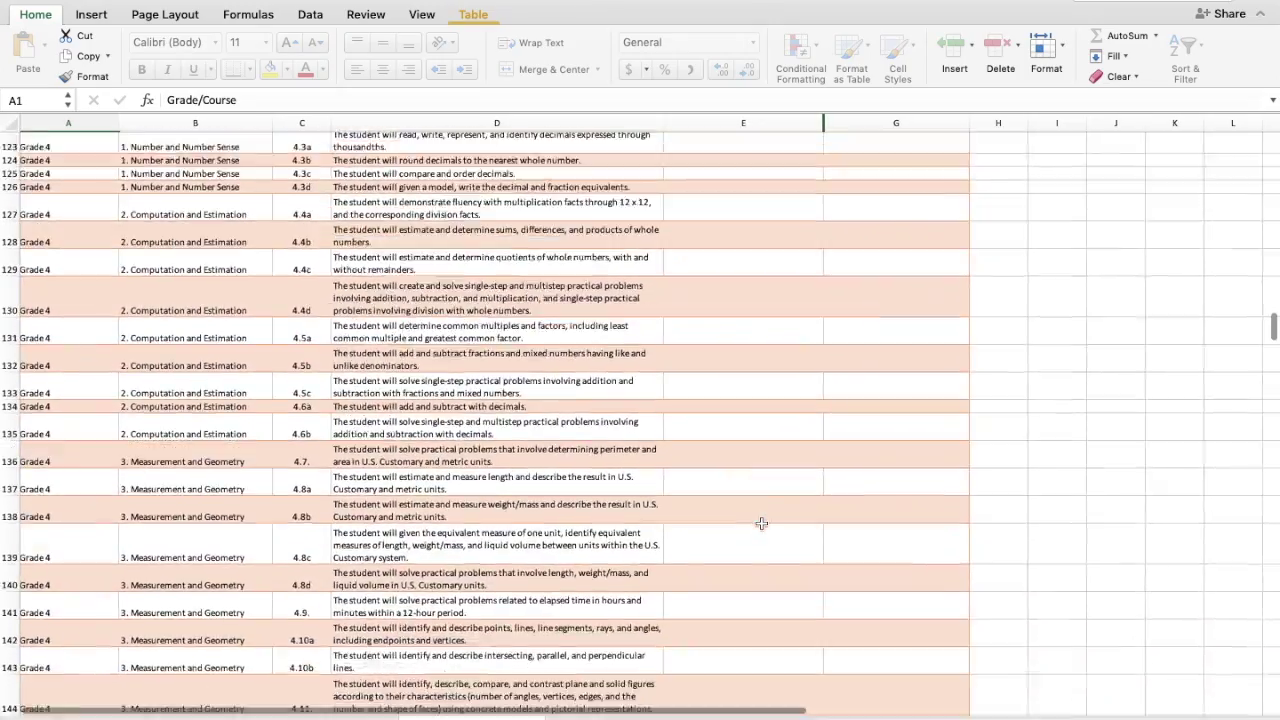
{"action": "scroll", "coordinate": [761, 524], "scroll_direction": "down", "scroll_amount": 1}
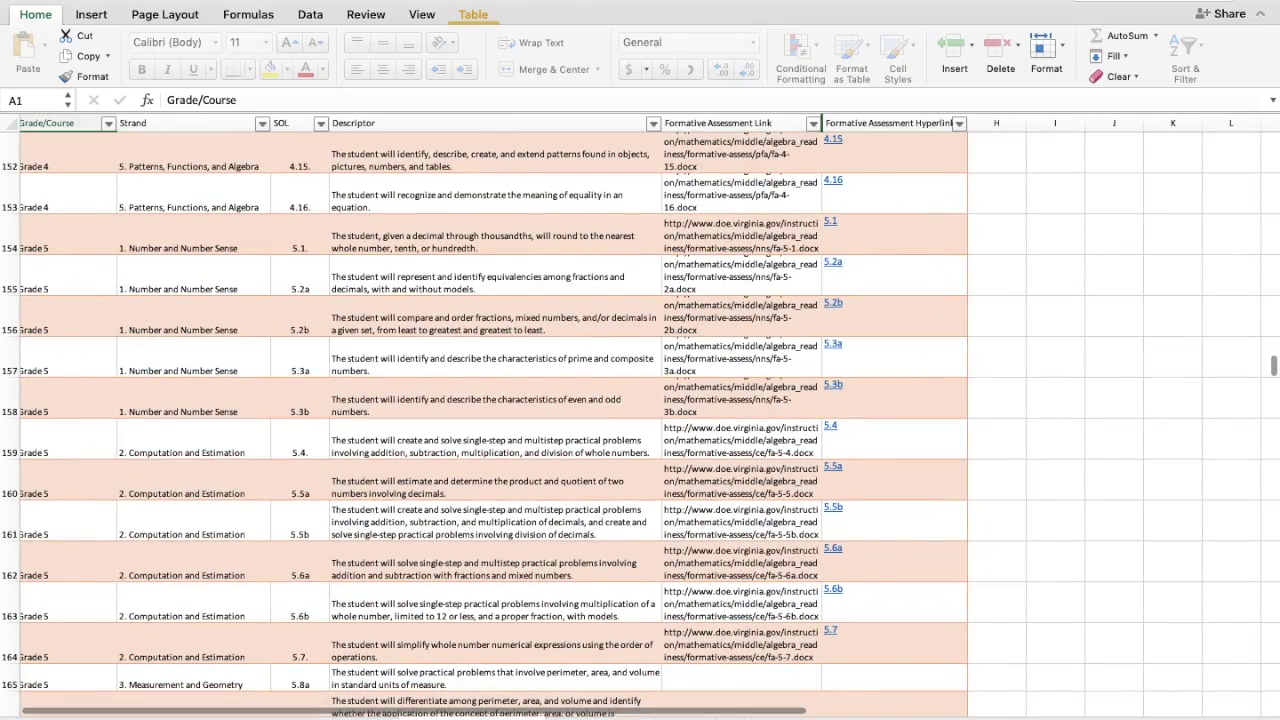
{"action": "left_click", "coordinate": [630, 718]}
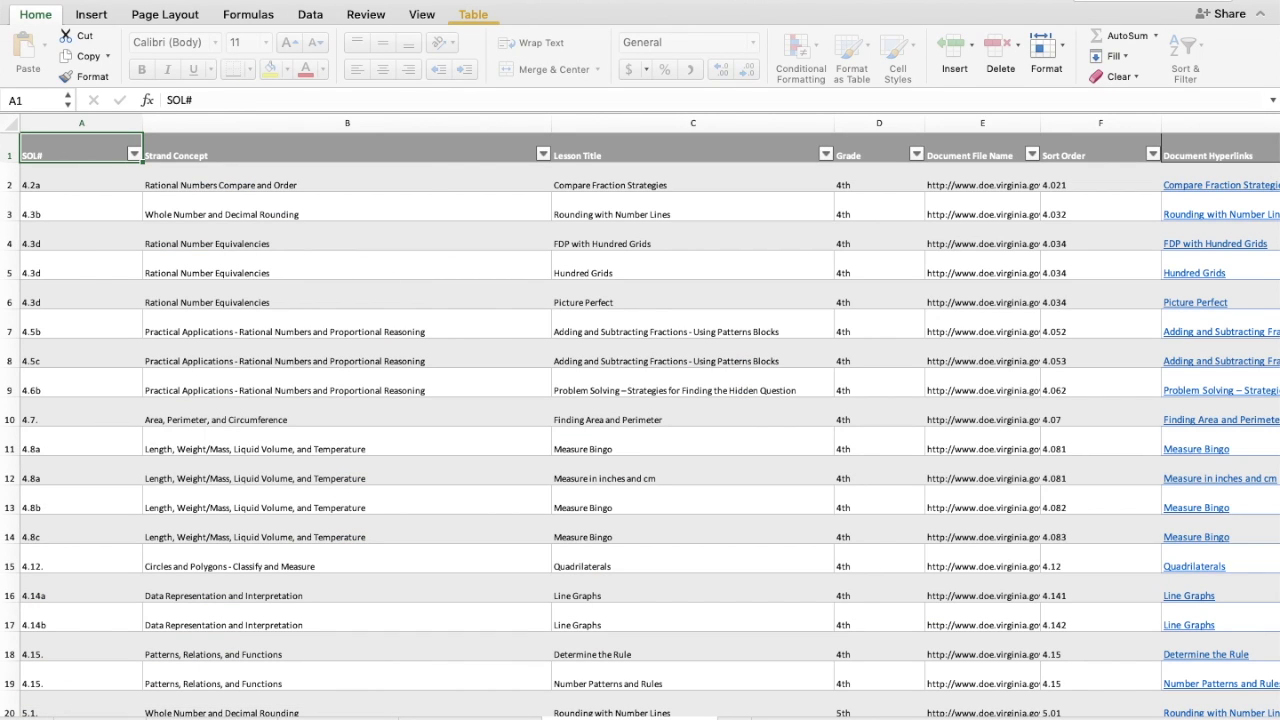
{"action": "left_click", "coordinate": [472, 718]}
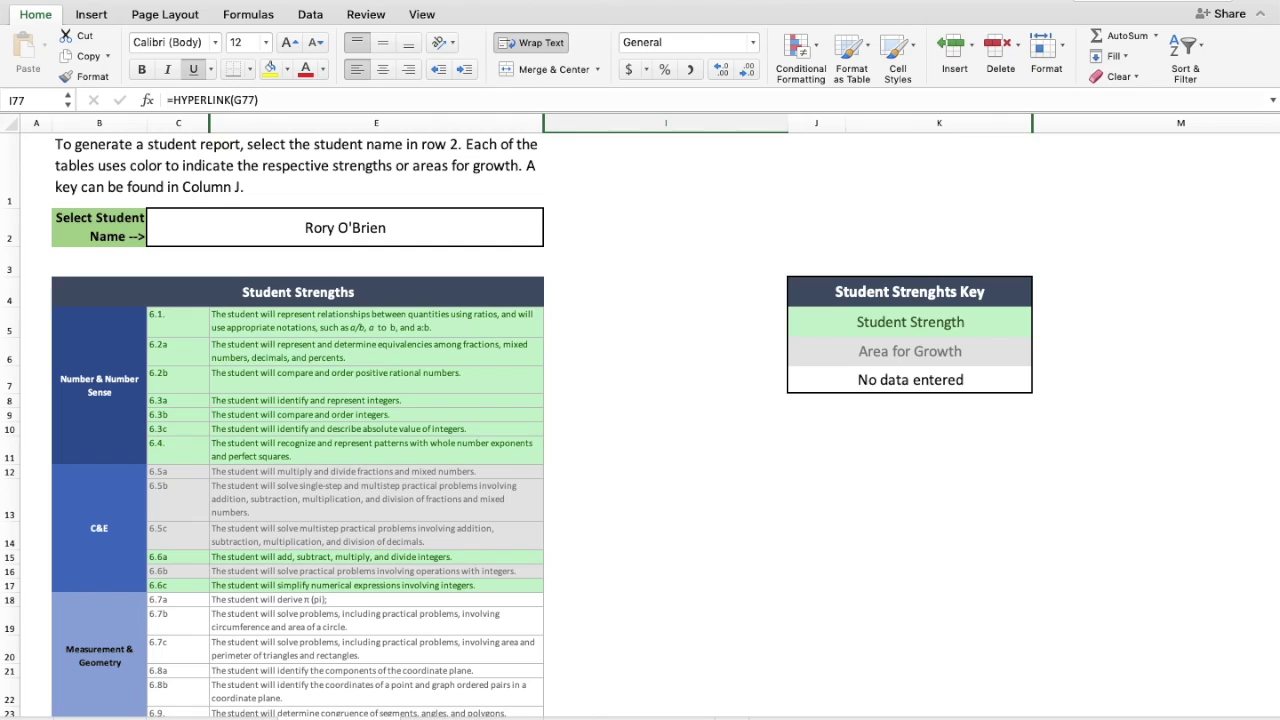